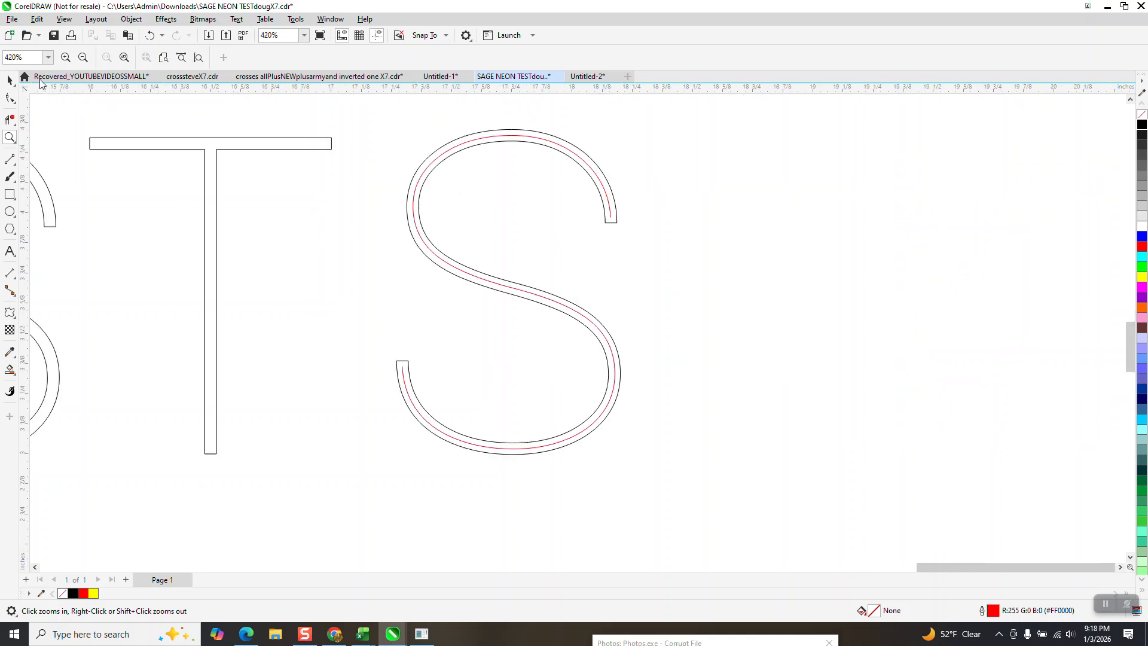
# - Move the black outlined S and its red centerline 1 inch to the right
pyautogui.click(9, 80)
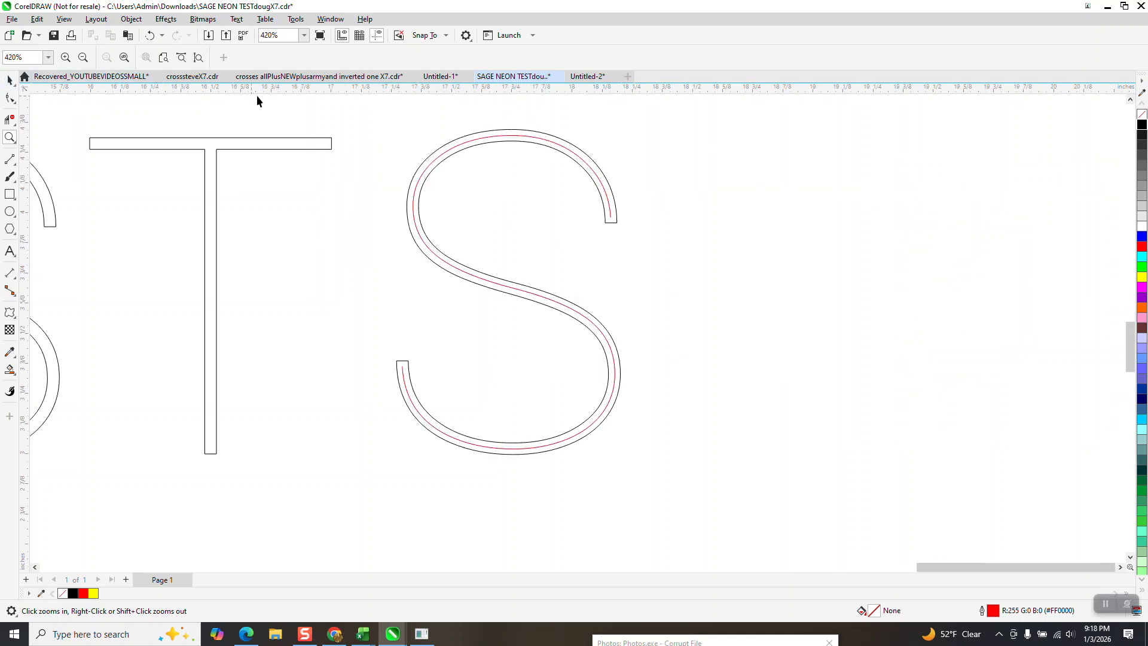
pyautogui.click(615, 217)
pyautogui.press('Right')
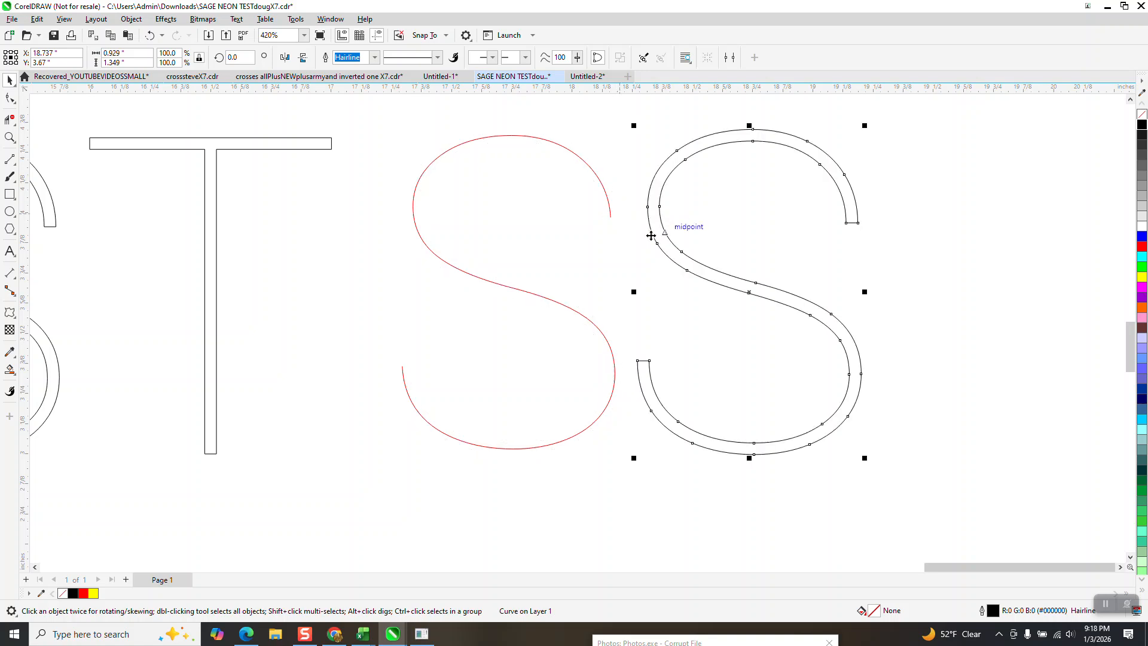
pyautogui.click(610, 216)
pyautogui.press('Right')
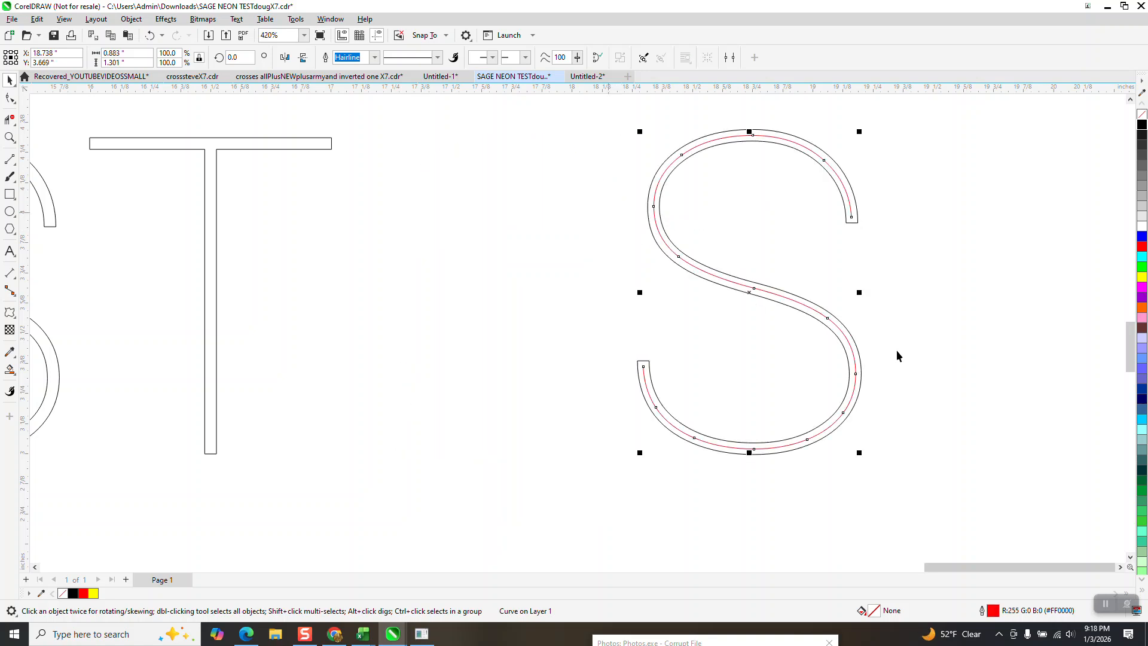
# - Create a Smart Fill copy of the S in TEST, move it 2 inches right, and give it no fill and a black outline
pyautogui.scroll(-2, 637, 255)
pyautogui.scroll(-1, 424, 221)
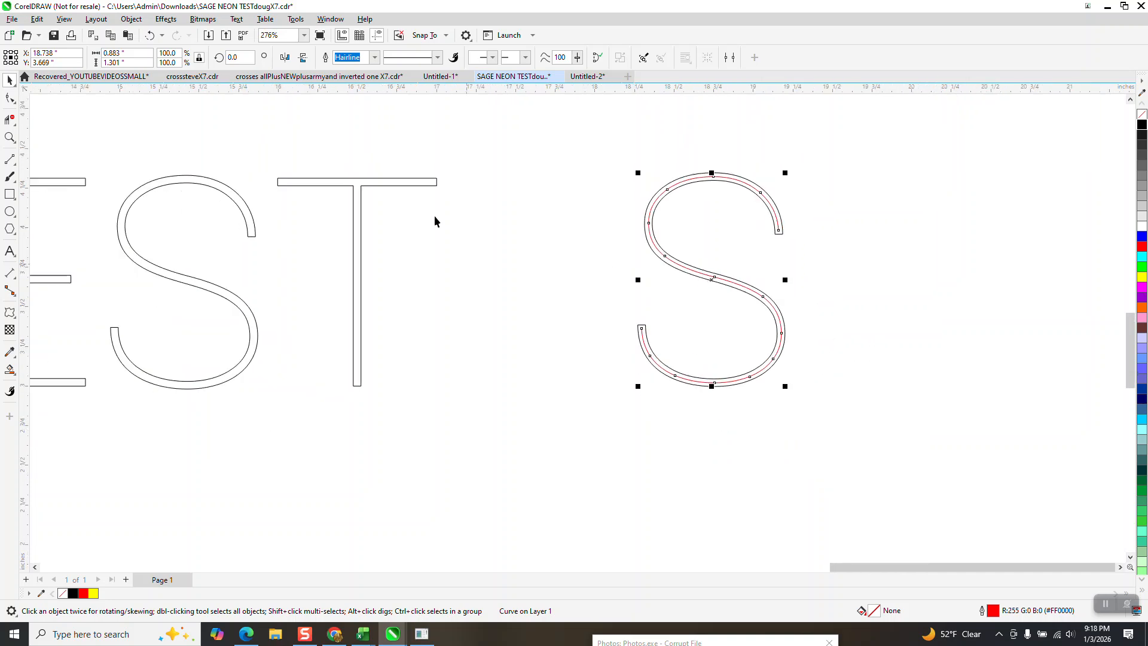
pyautogui.scroll(-2, 442, 210)
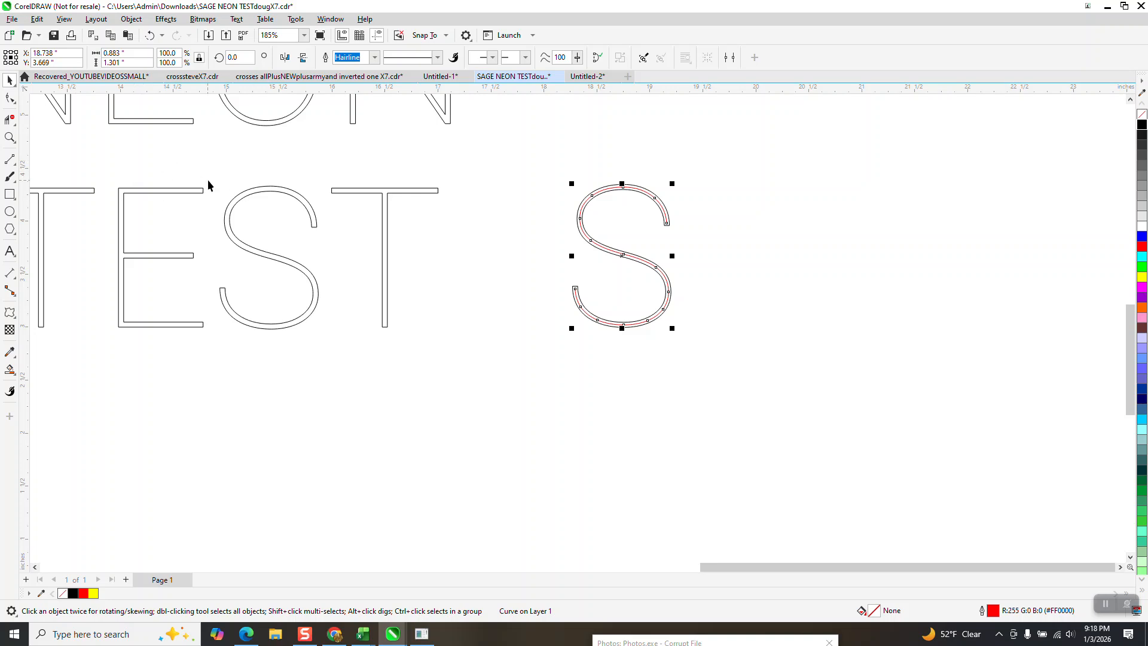
pyautogui.click(273, 187)
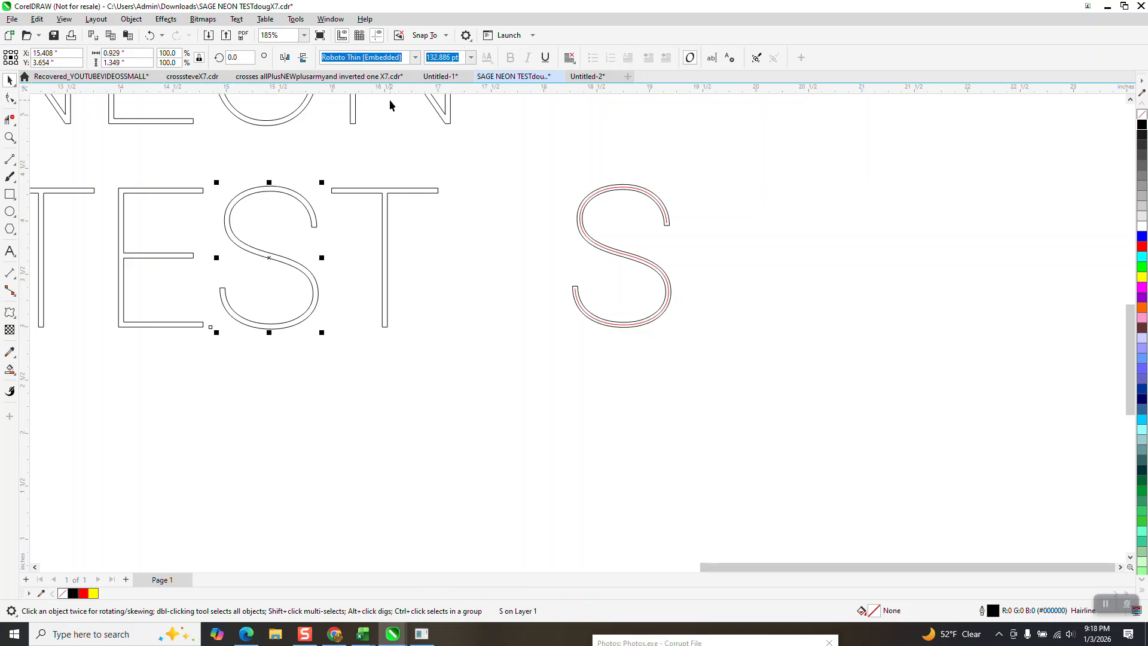
pyautogui.click(10, 369)
pyautogui.click(242, 194)
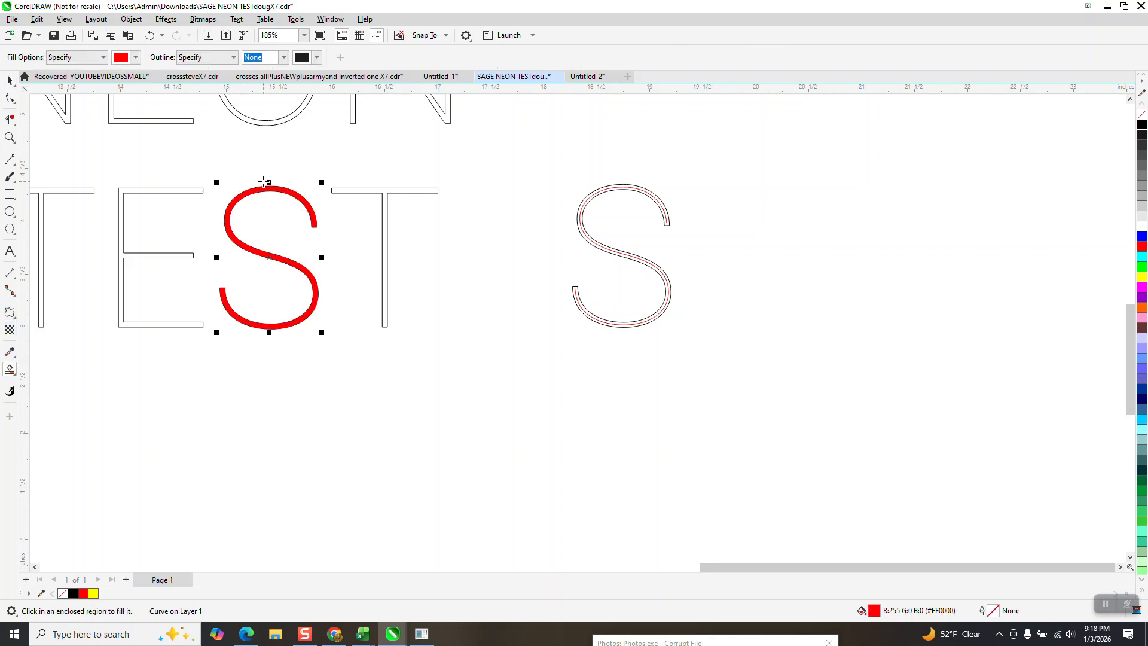
pyautogui.press('Right')
pyautogui.press('Right')
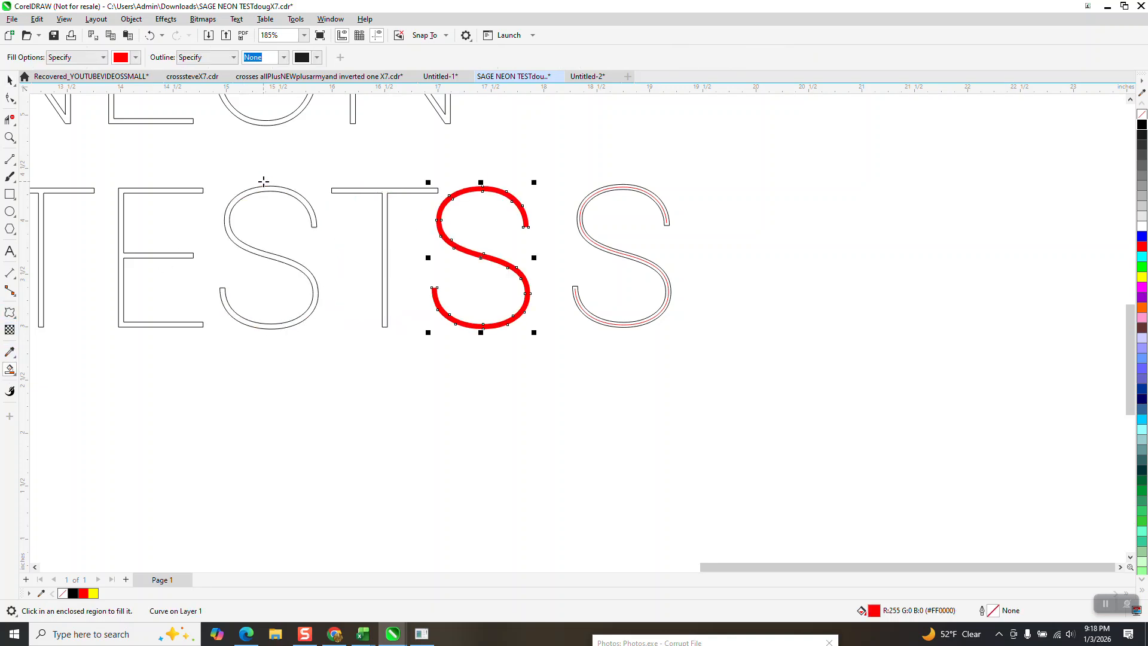
pyautogui.click(1142, 114)
pyautogui.rightClick(1142, 124)
# - Measure the stroke width at the top of the copied S with a dimension at 0.0000 precision, then delete the dimension
pyautogui.click(10, 137)
pyautogui.moveTo(450, 173); pyautogui.dragTo(646, 304)
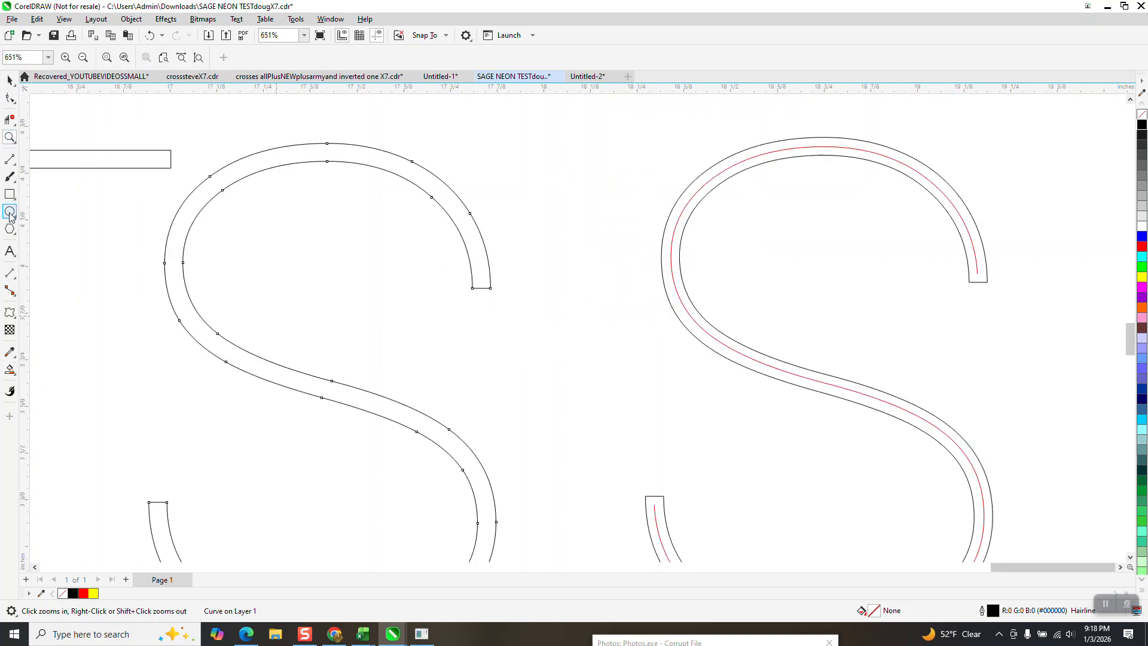
pyautogui.click(10, 273)
pyautogui.click(51, 273)
pyautogui.moveTo(319, 144); pyautogui.dragTo(318, 161)
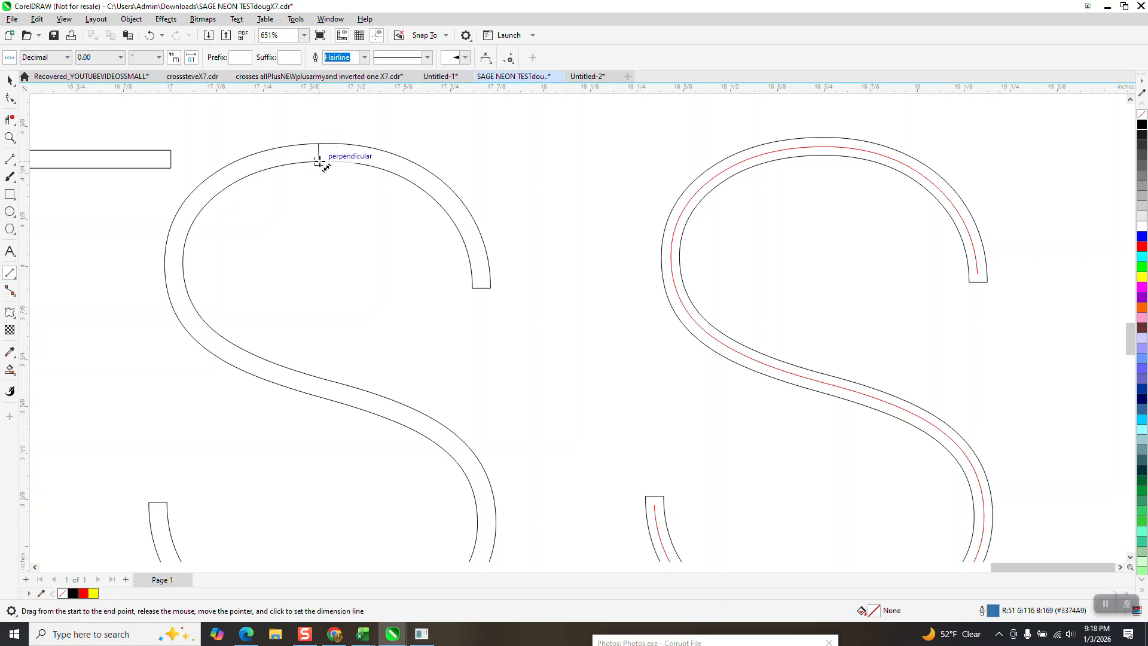
pyautogui.click(319, 162)
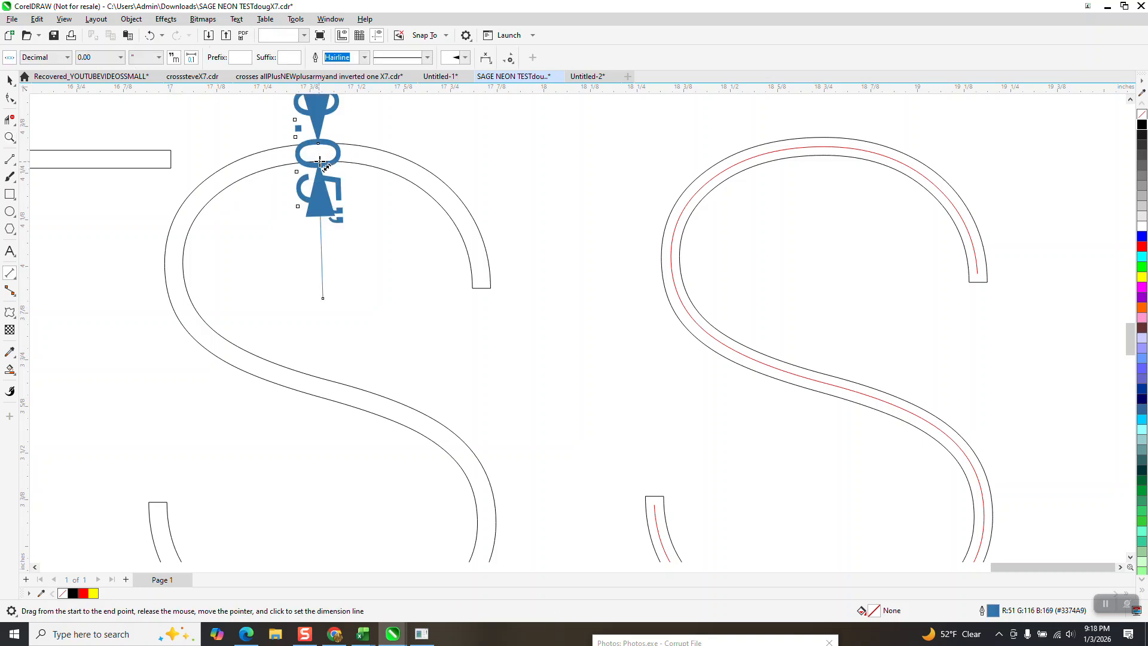
pyautogui.click(120, 57)
pyautogui.click(104, 108)
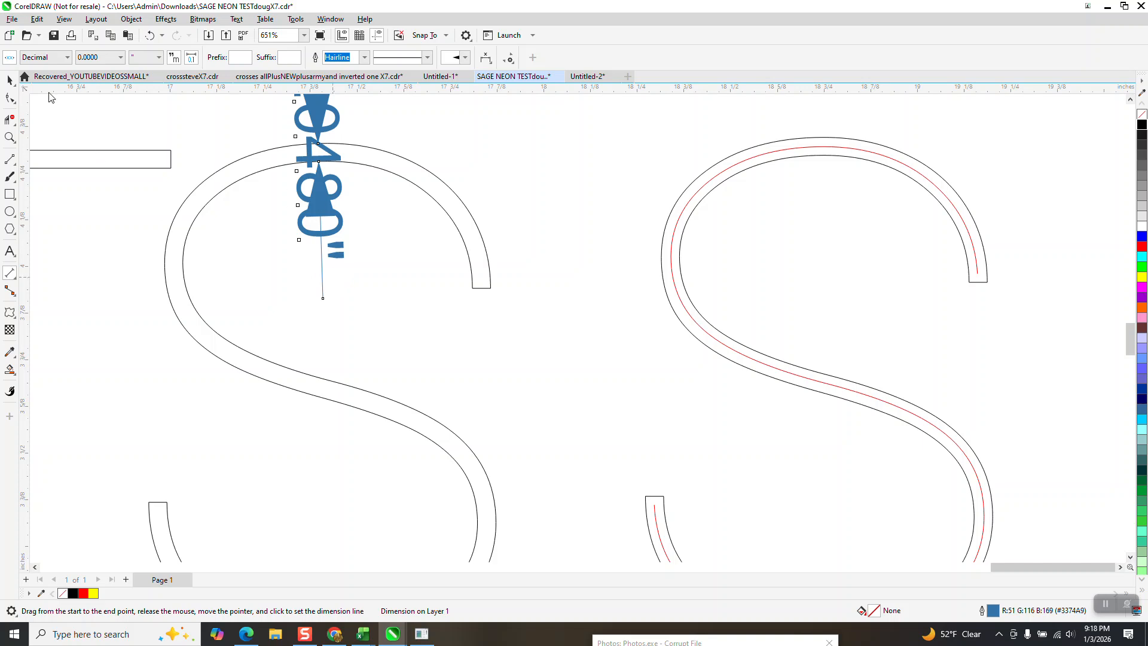
pyautogui.click(9, 80)
pyautogui.scroll(-2, 450, 139)
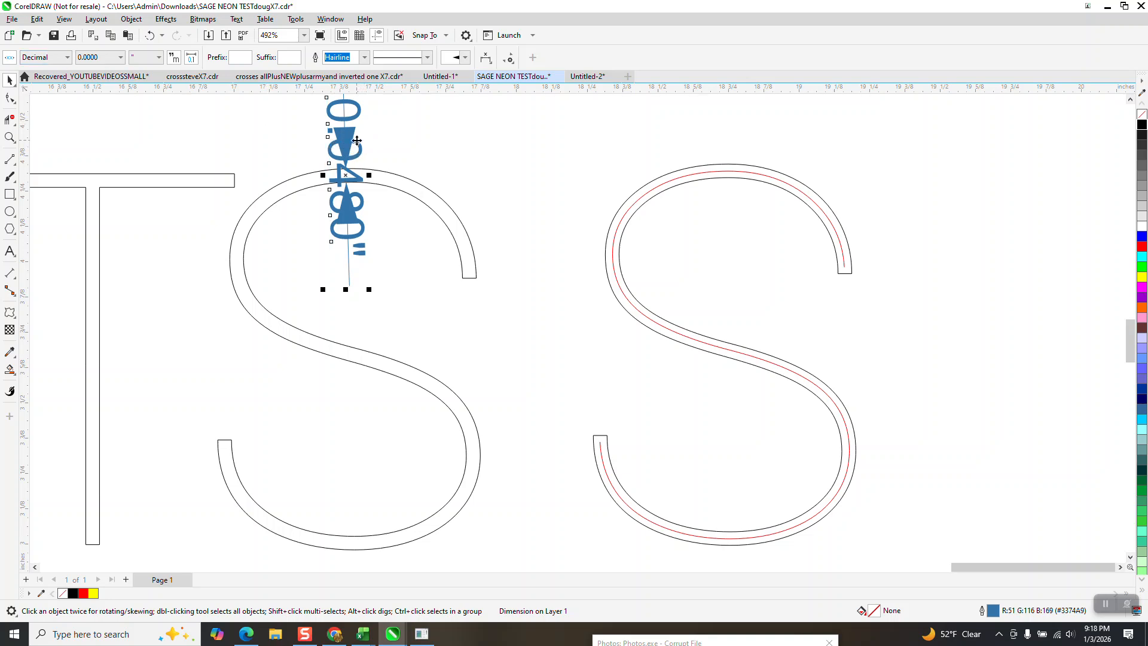
pyautogui.press('Delete')
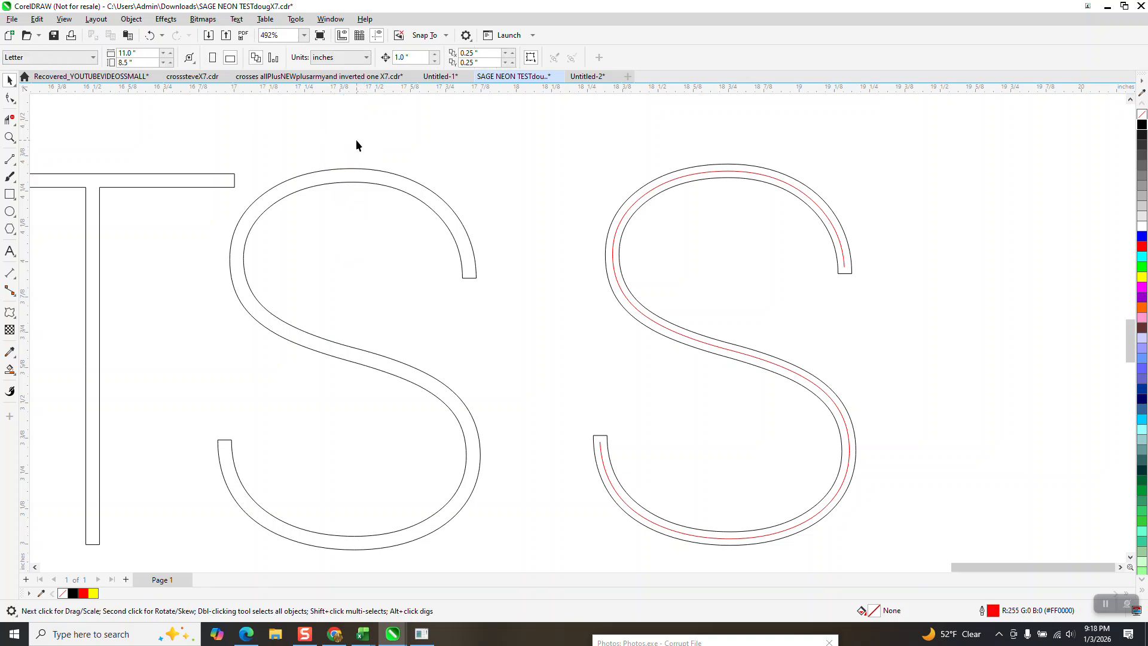
# - Try a one-step inside contour with a 0.025 inch offset and red outline on the copied S, and undo it
pyautogui.click(401, 185)
pyautogui.click(168, 21)
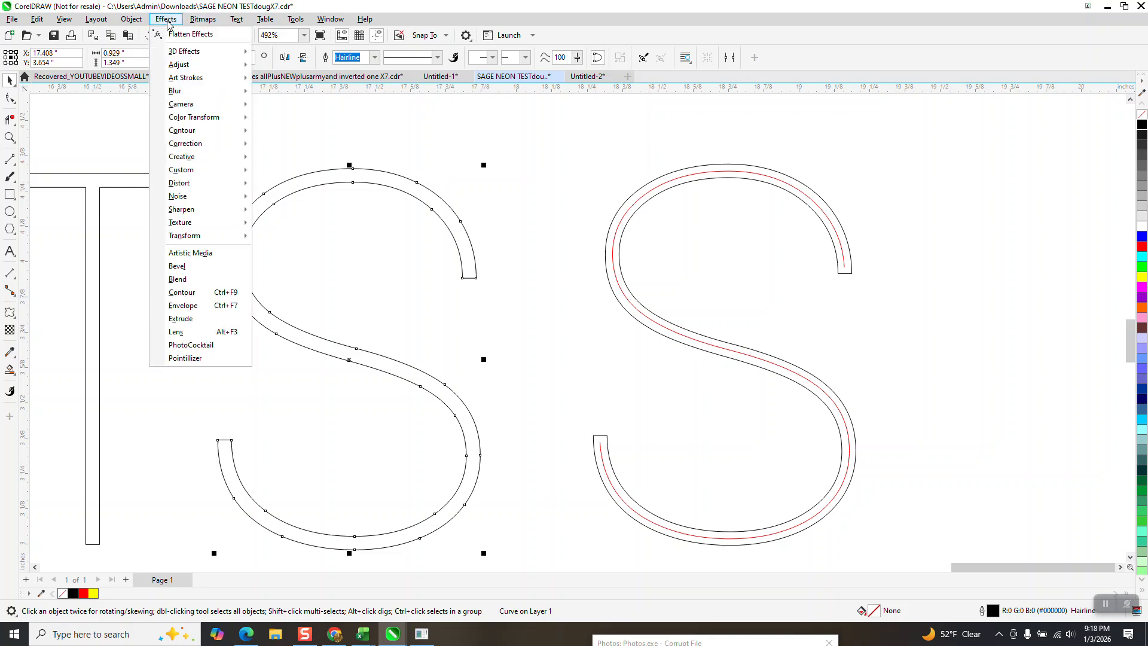
pyautogui.click(206, 293)
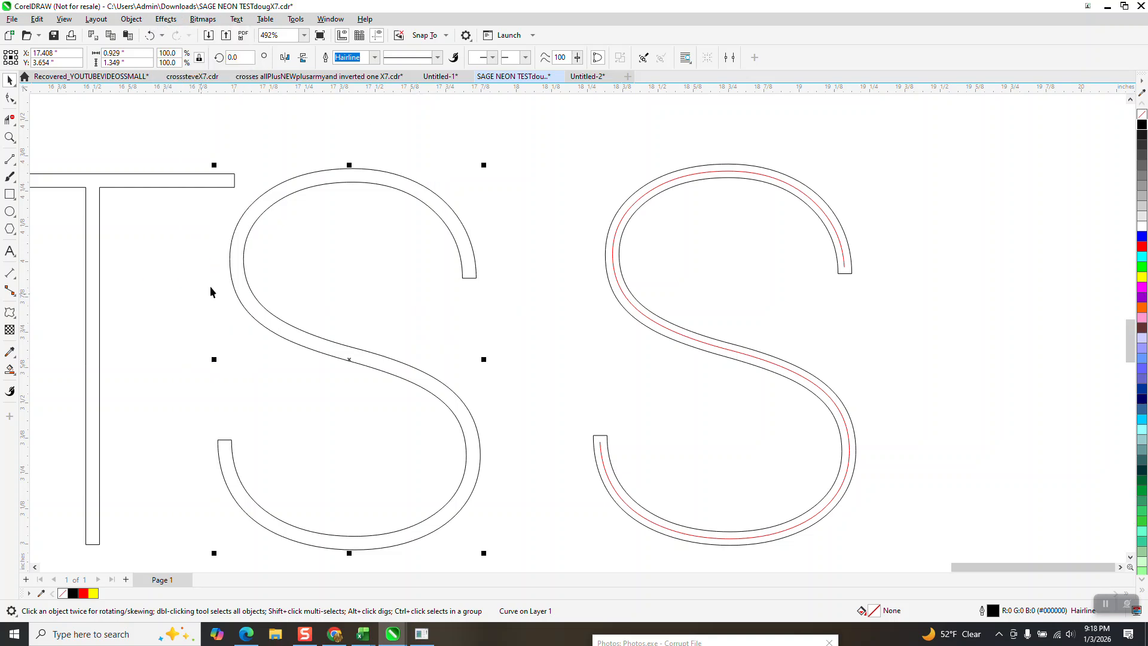
pyautogui.tripleClick(1016, 148)
pyautogui.write('.025')
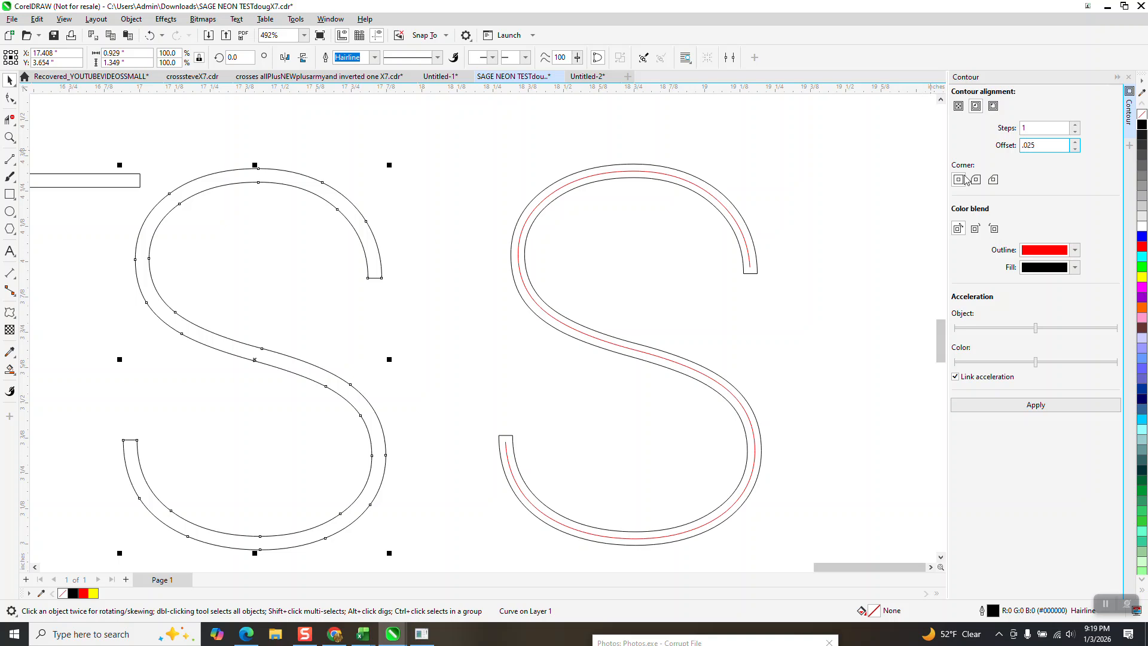
pyautogui.click(1036, 405)
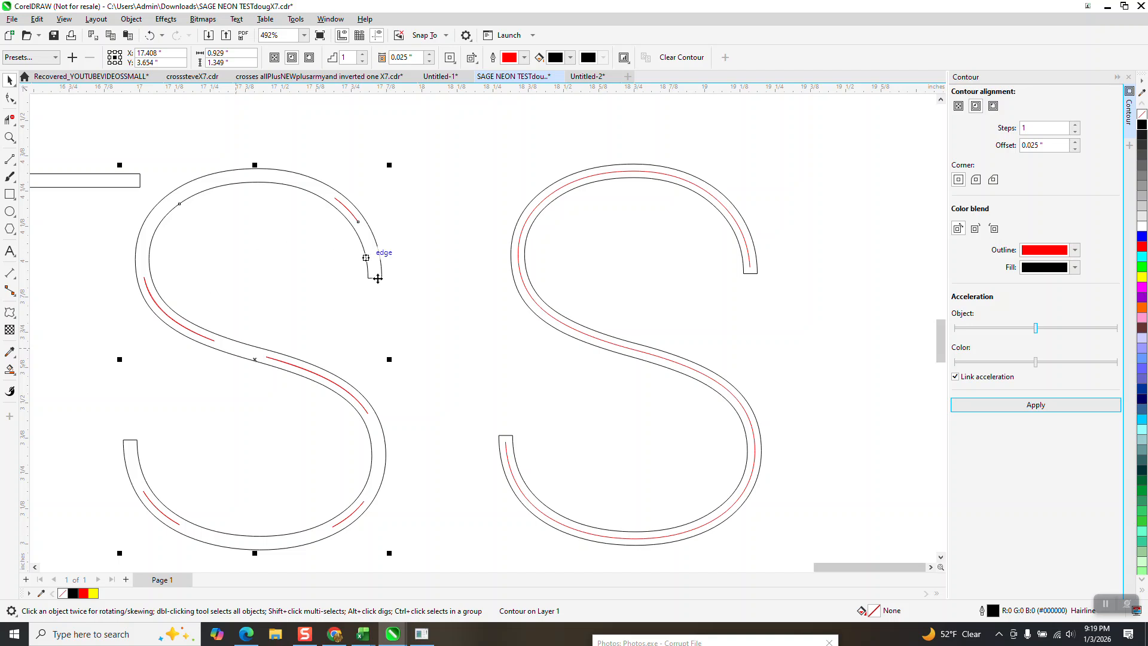
pyautogui.click(149, 34)
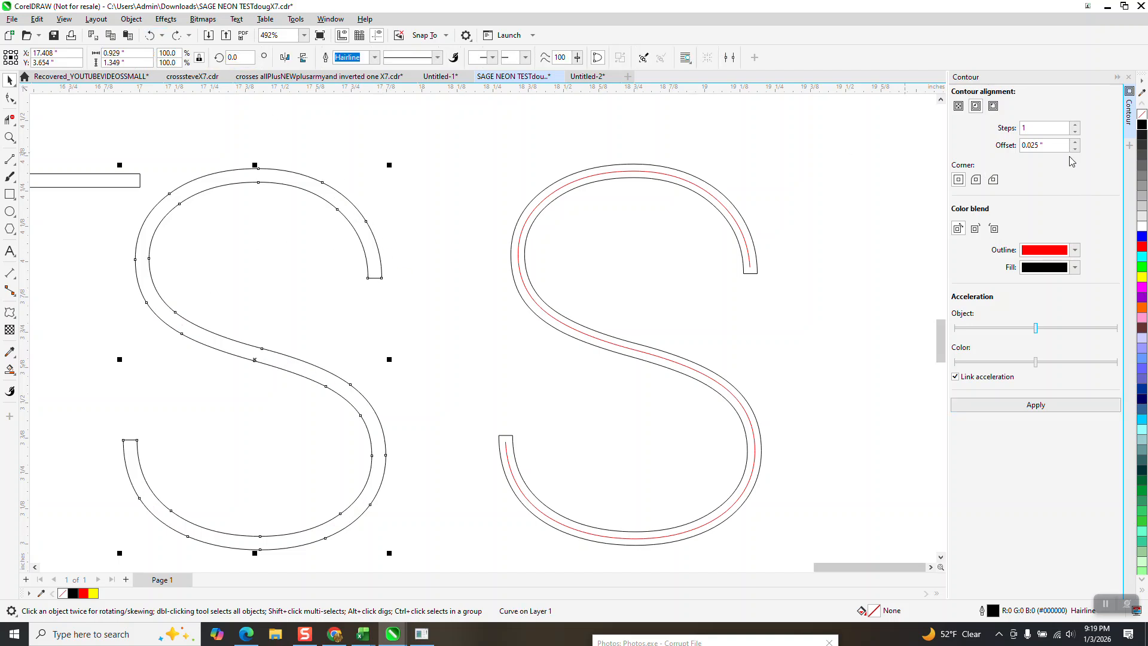
# - Apply a one-step inside contour with a 0.023 inch offset to the copied S and break the contour apart
pyautogui.press('BackSpace')
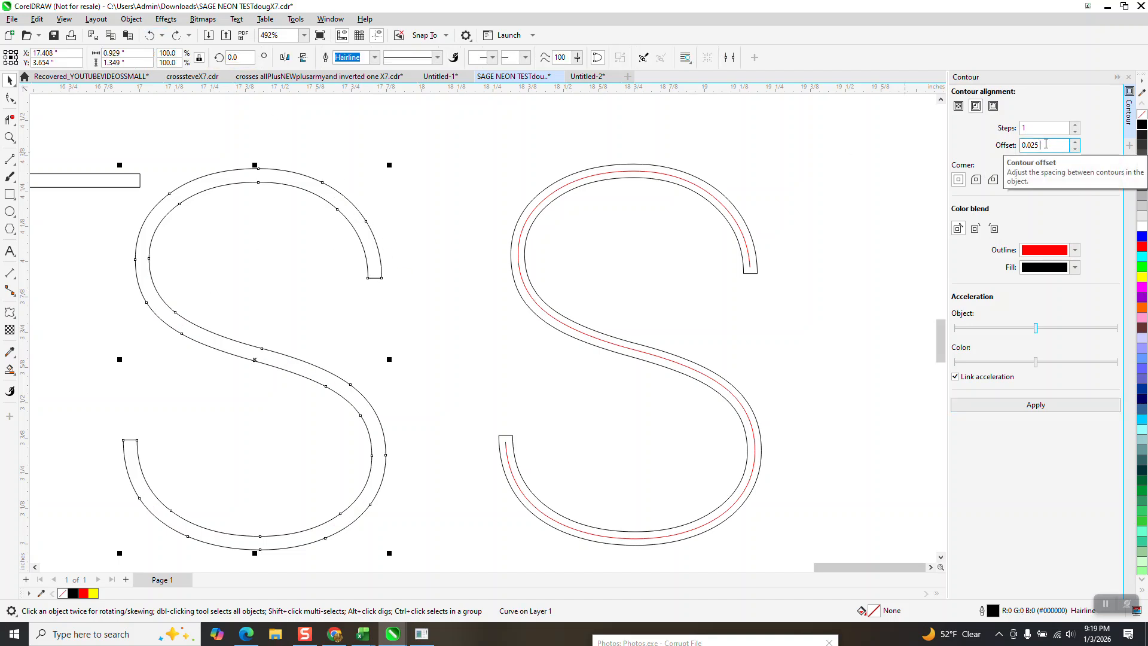
pyautogui.press('Return')
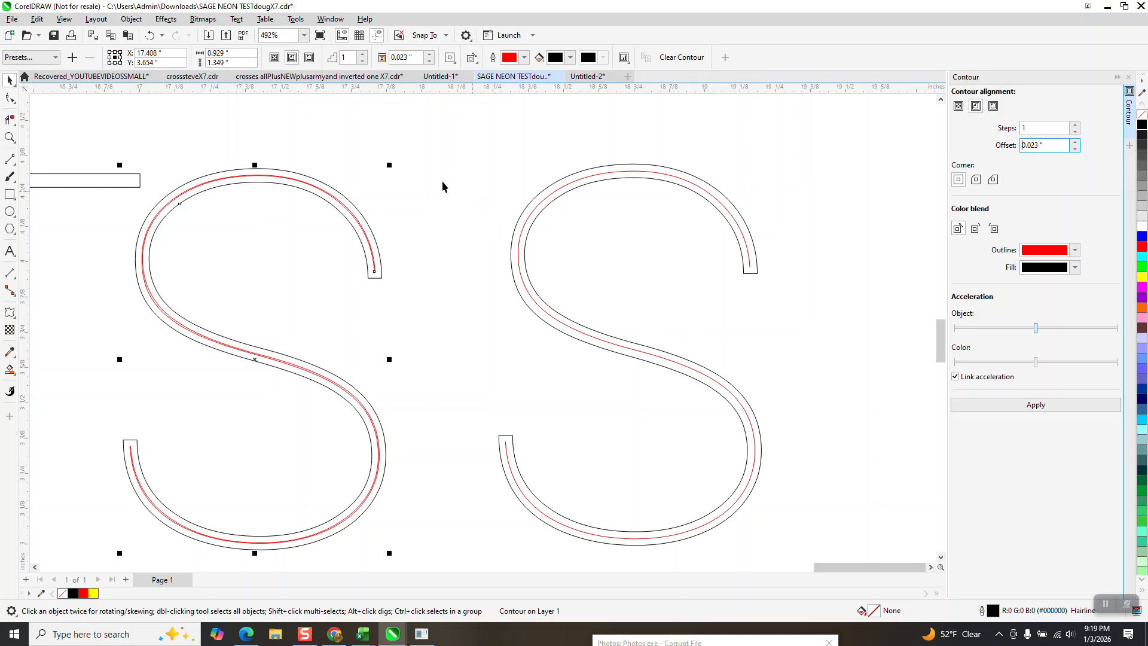
pyautogui.scroll(-1, 429, 177)
pyautogui.scroll(-1, 426, 177)
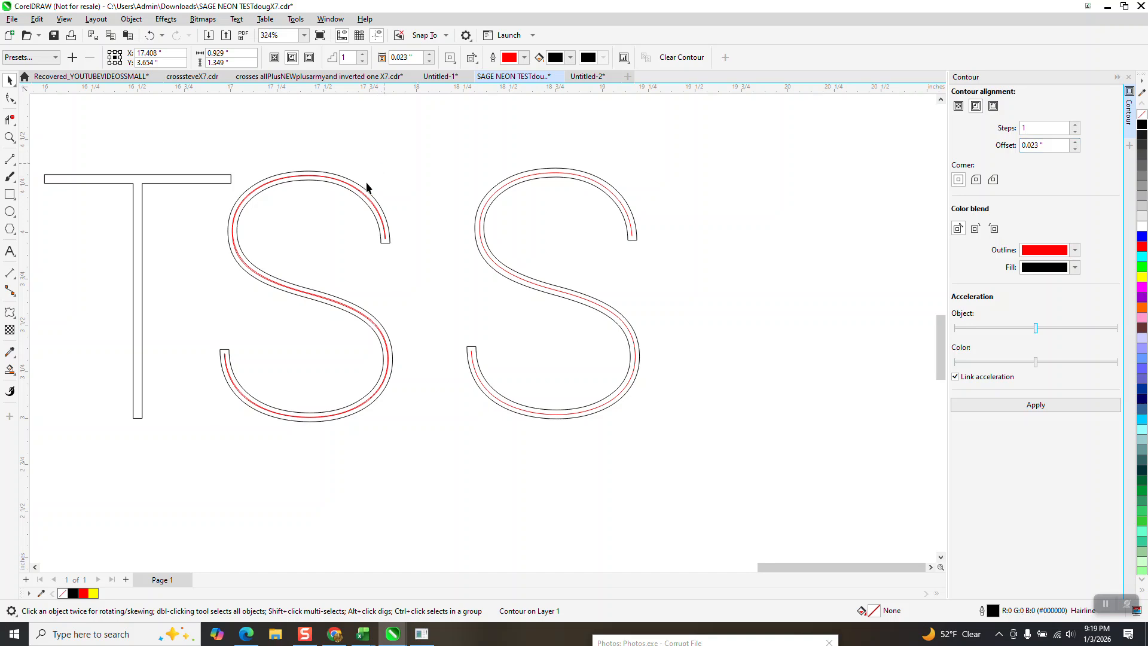
pyautogui.click(361, 193)
pyautogui.click(131, 19)
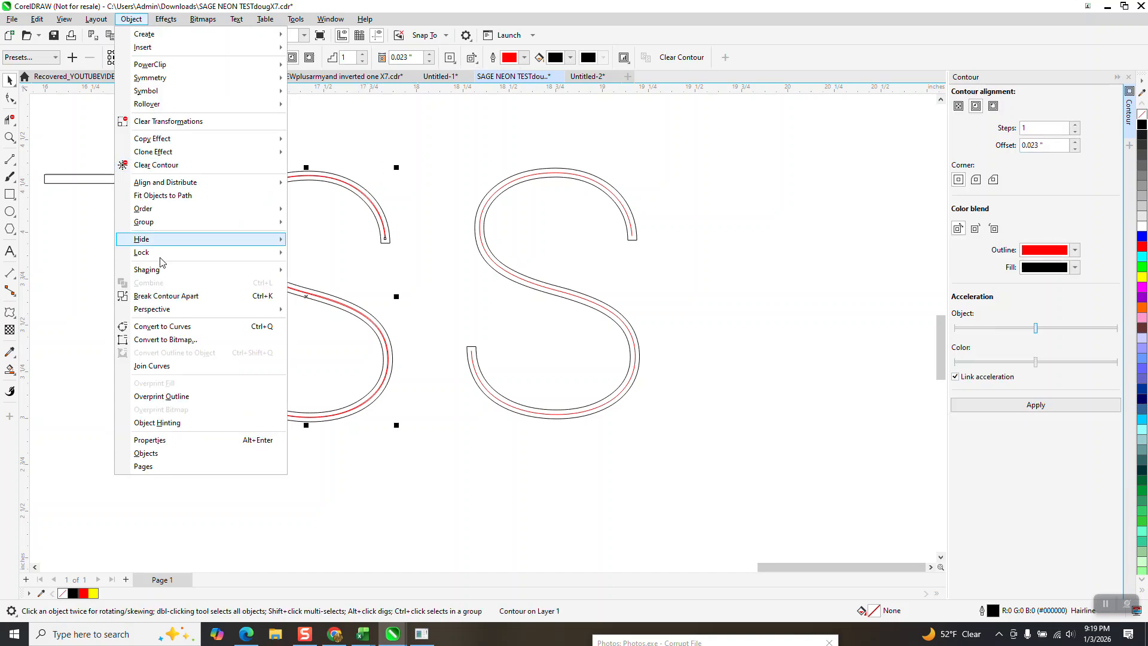
pyautogui.click(177, 296)
pyautogui.click(300, 127)
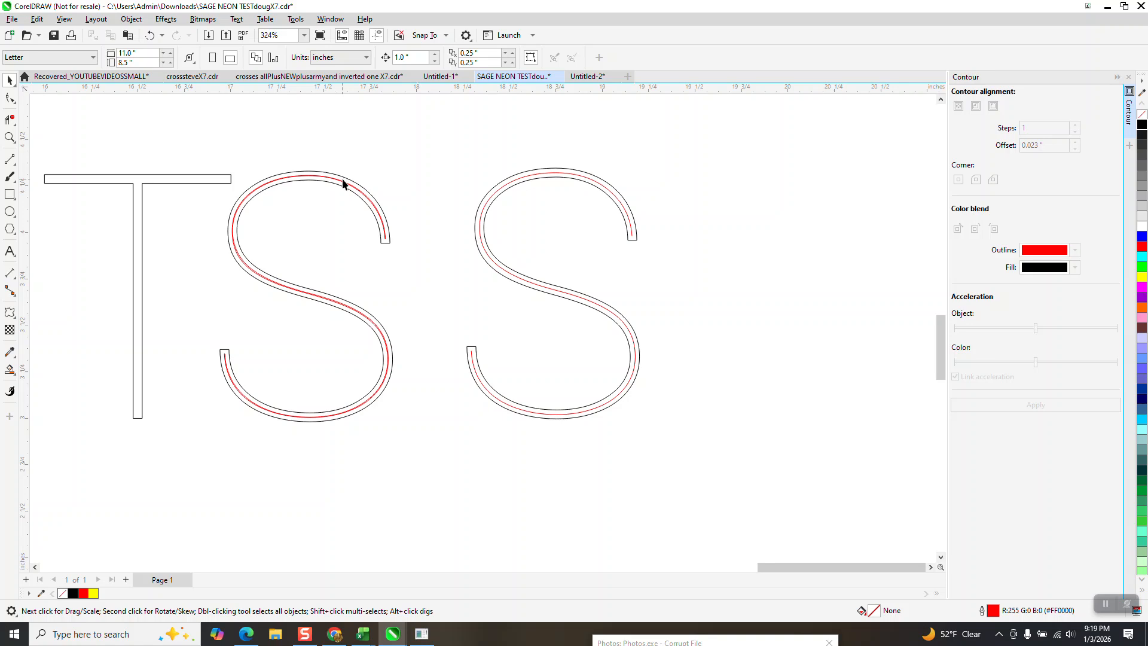
# - Move the outer black S outline 3 inches to the right, away from the red contour
pyautogui.click(348, 179)
pyautogui.press('Right')
pyautogui.press('Right')
pyautogui.press('Right')
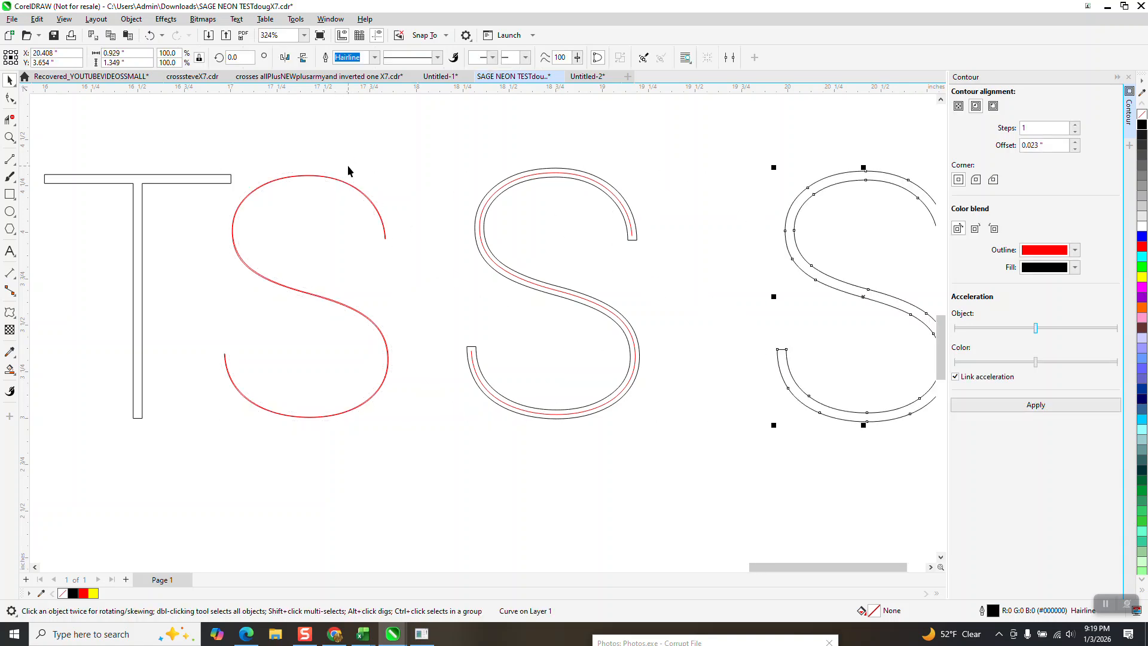
# - Break the red contour curve at the two corner nodes of the S's upper end
pyautogui.click(10, 137)
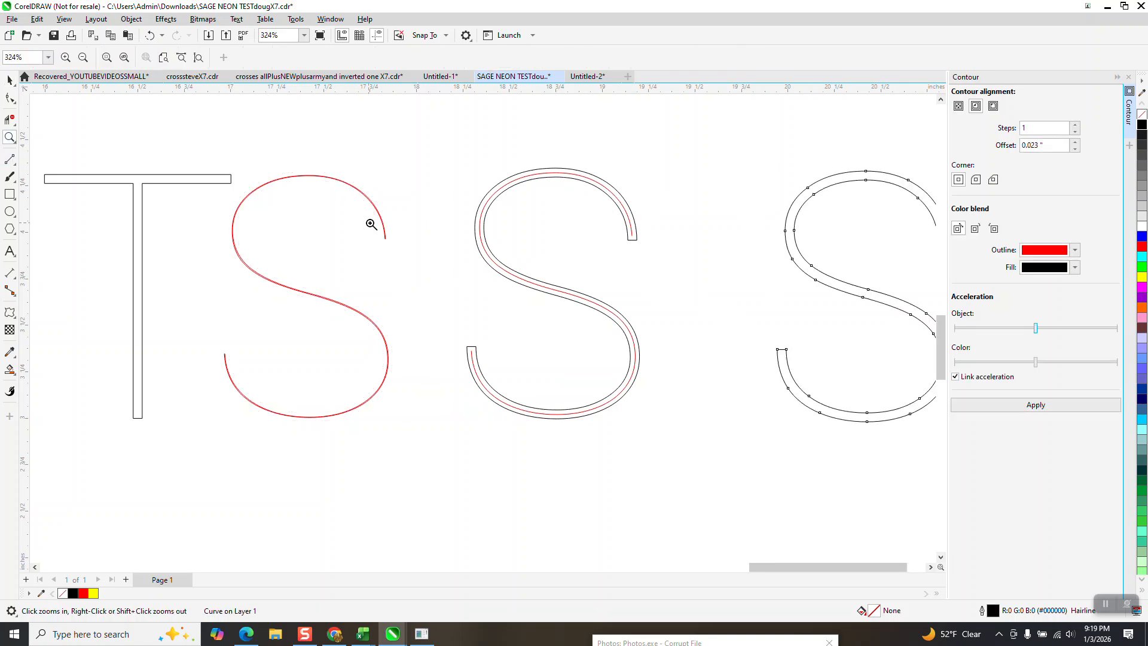
pyautogui.click(408, 245)
pyautogui.scroll(-8, 398, 232)
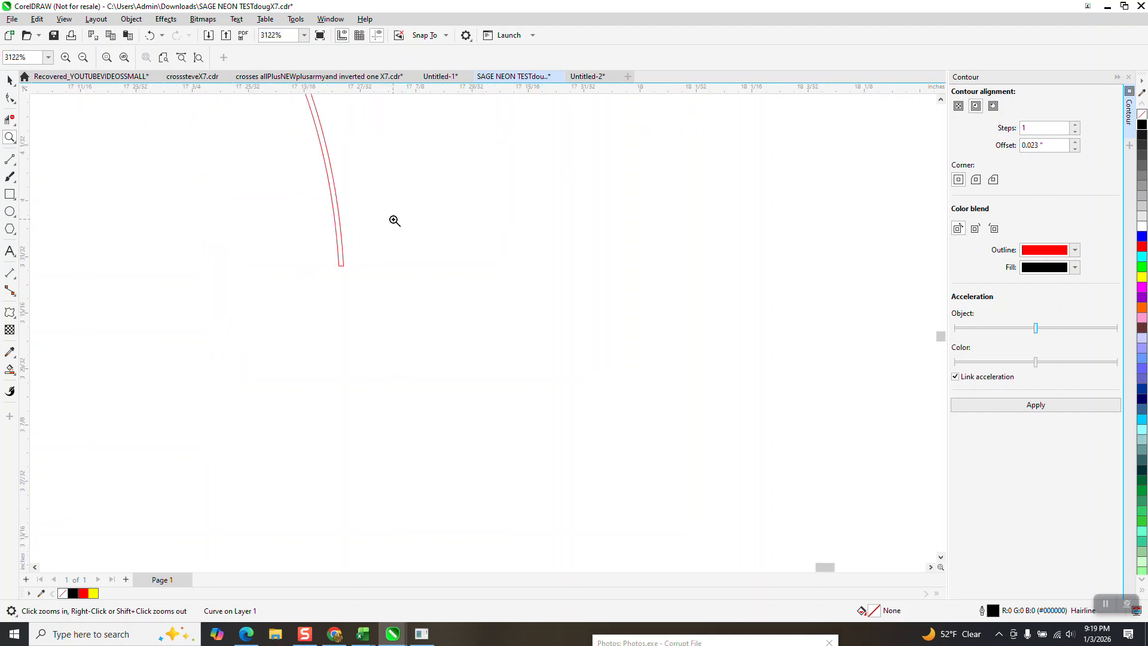
pyautogui.click(10, 98)
pyautogui.scroll(-1, 343, 245)
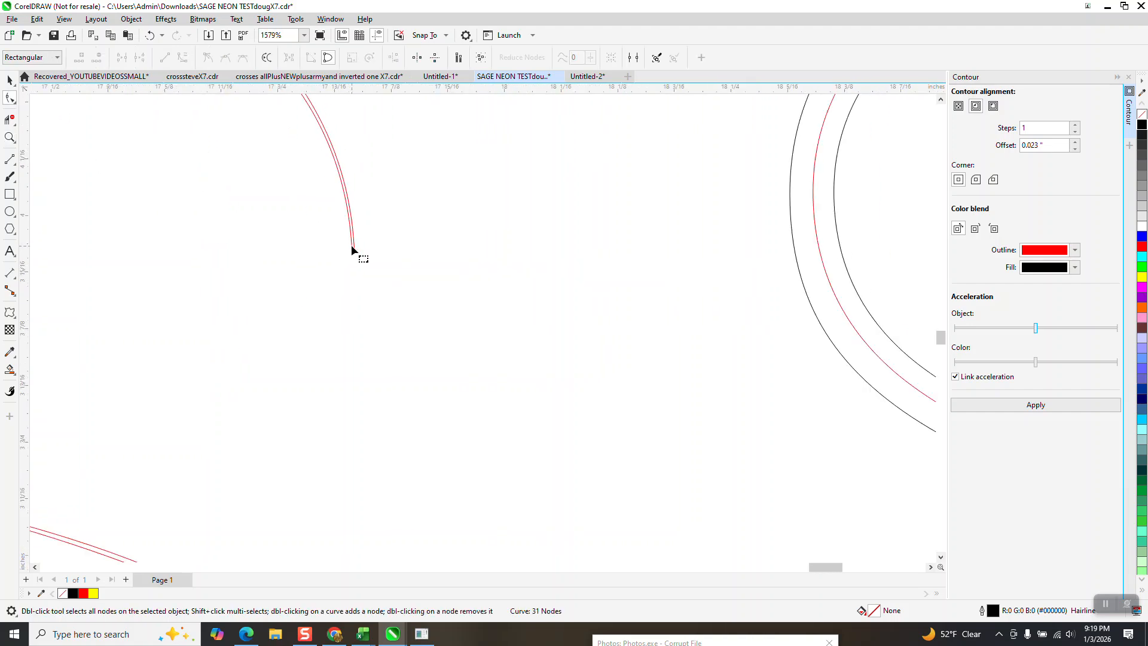
pyautogui.click(353, 246)
pyautogui.click(10, 137)
pyautogui.moveTo(321, 236); pyautogui.dragTo(394, 271)
pyautogui.press('F10')
pyautogui.moveTo(397, 218); pyautogui.dragTo(552, 268)
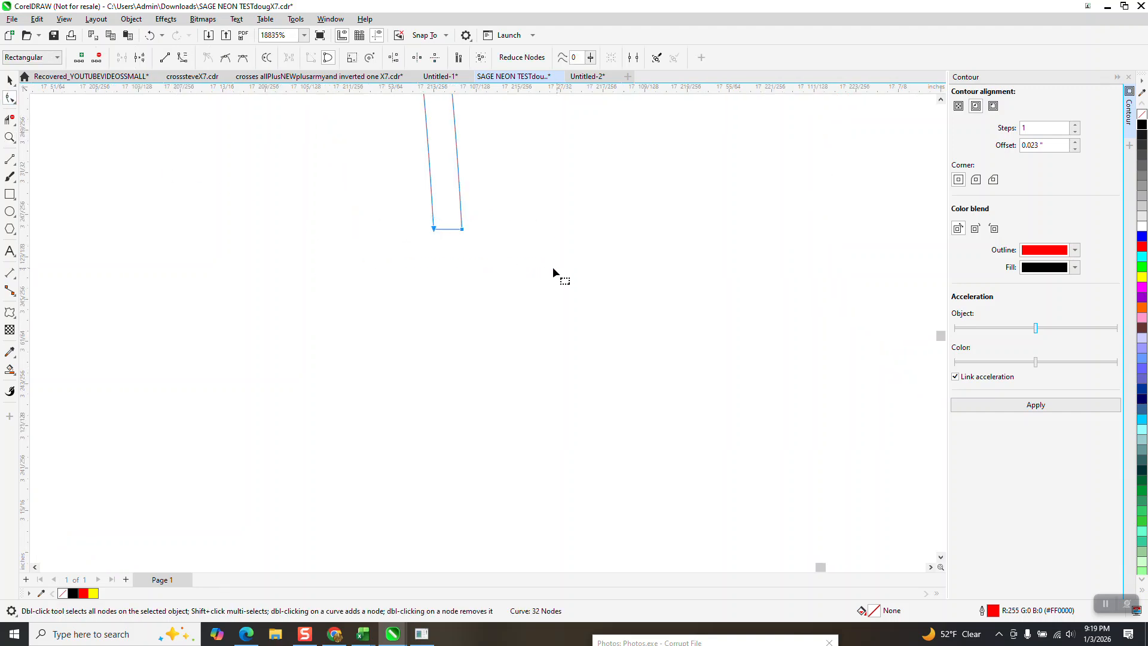
pyautogui.rightClick(463, 233)
pyautogui.click(504, 282)
# - Break the red contour curve at the two corner nodes of the S's lower end
pyautogui.scroll(-8, 479, 235)
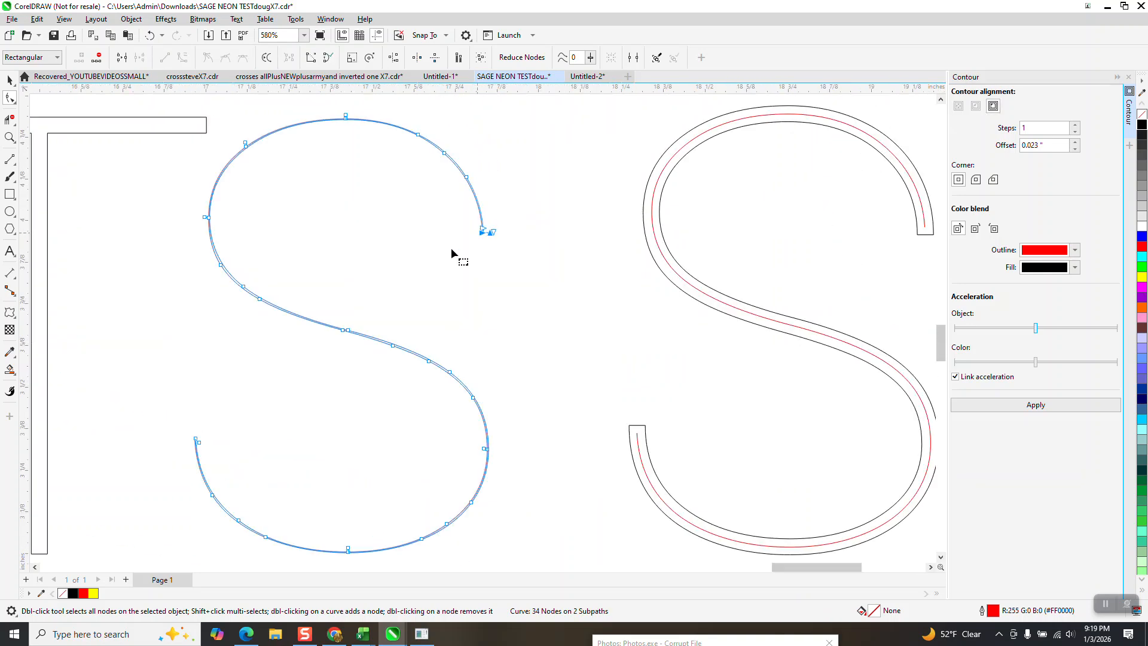
pyautogui.click(9, 137)
pyautogui.moveTo(186, 428); pyautogui.dragTo(225, 454)
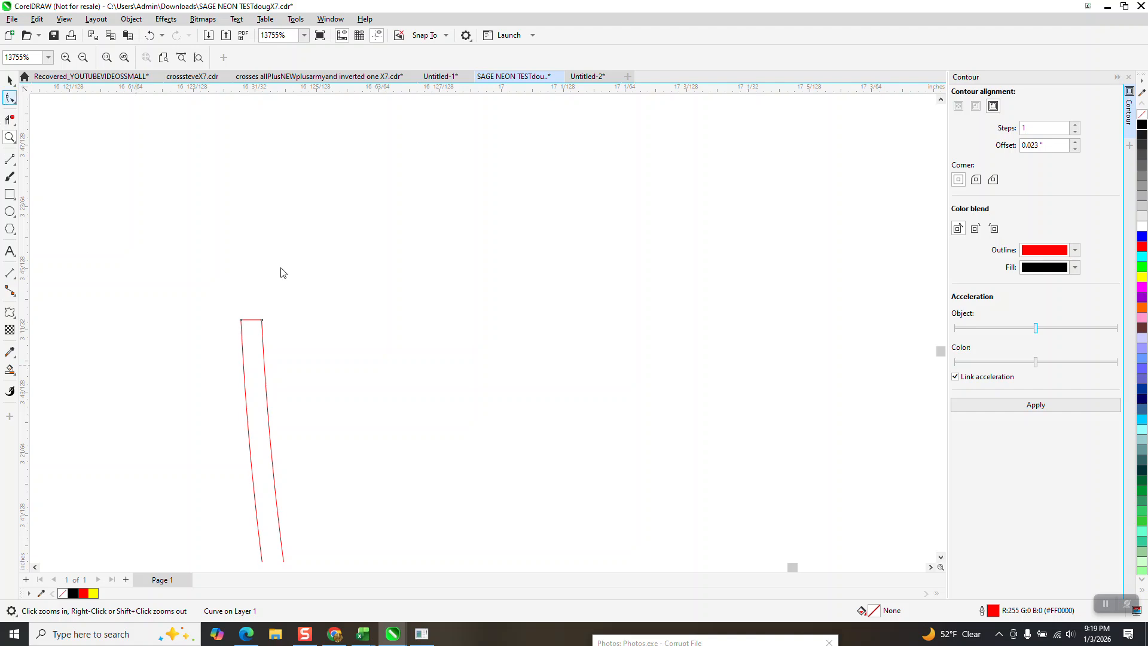
pyautogui.moveTo(302, 333); pyautogui.dragTo(295, 332)
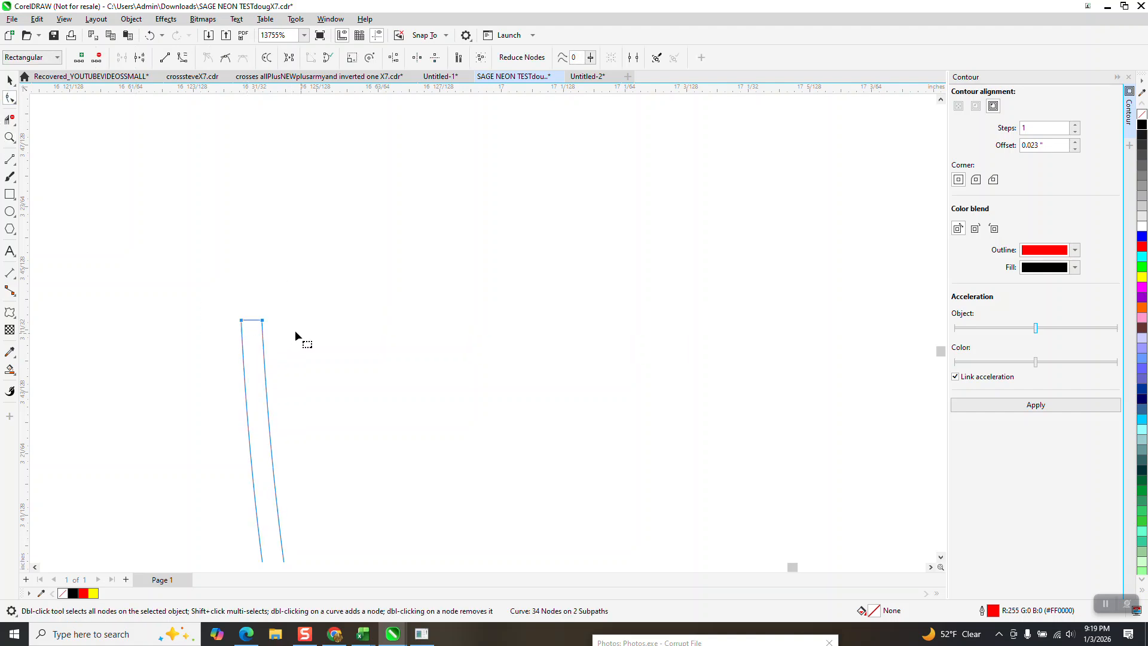
pyautogui.rightClick(264, 323)
pyautogui.click(287, 373)
# - Delete the short end caps and one of the two parallel red lines with Virtual Segment Delete, leaving a single centerline S
pyautogui.click(12, 117)
pyautogui.click(252, 318)
pyautogui.click(264, 331)
pyautogui.scroll(-2, 208, 320)
pyautogui.scroll(-9, 270, 352)
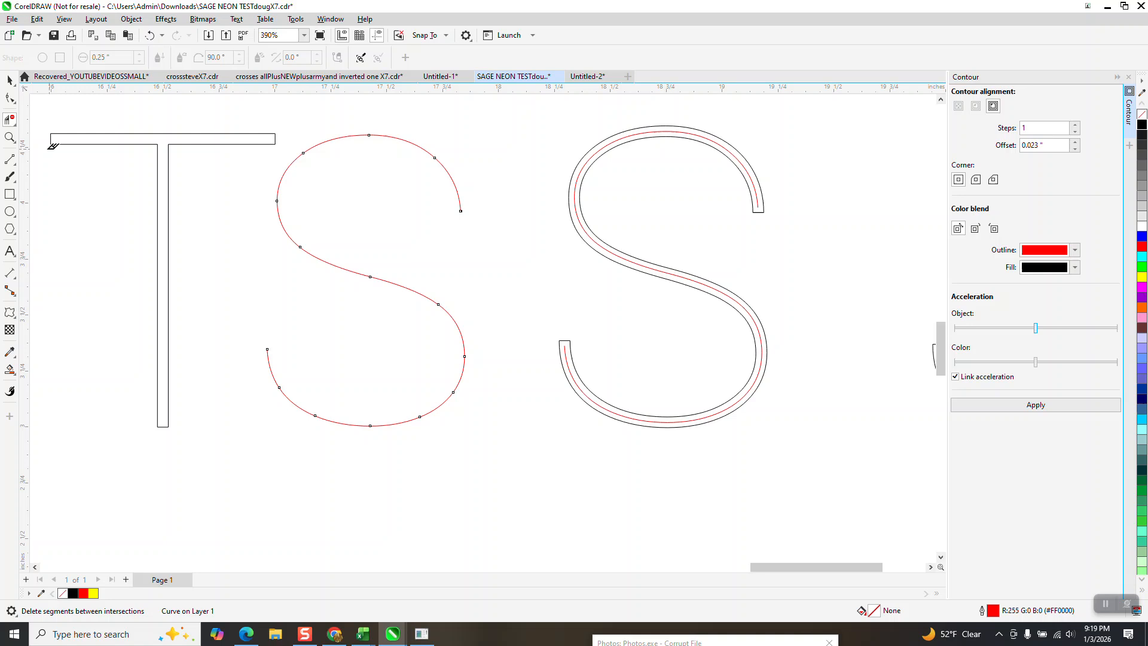
pyautogui.click(10, 137)
pyautogui.moveTo(430, 203); pyautogui.dragTo(529, 237)
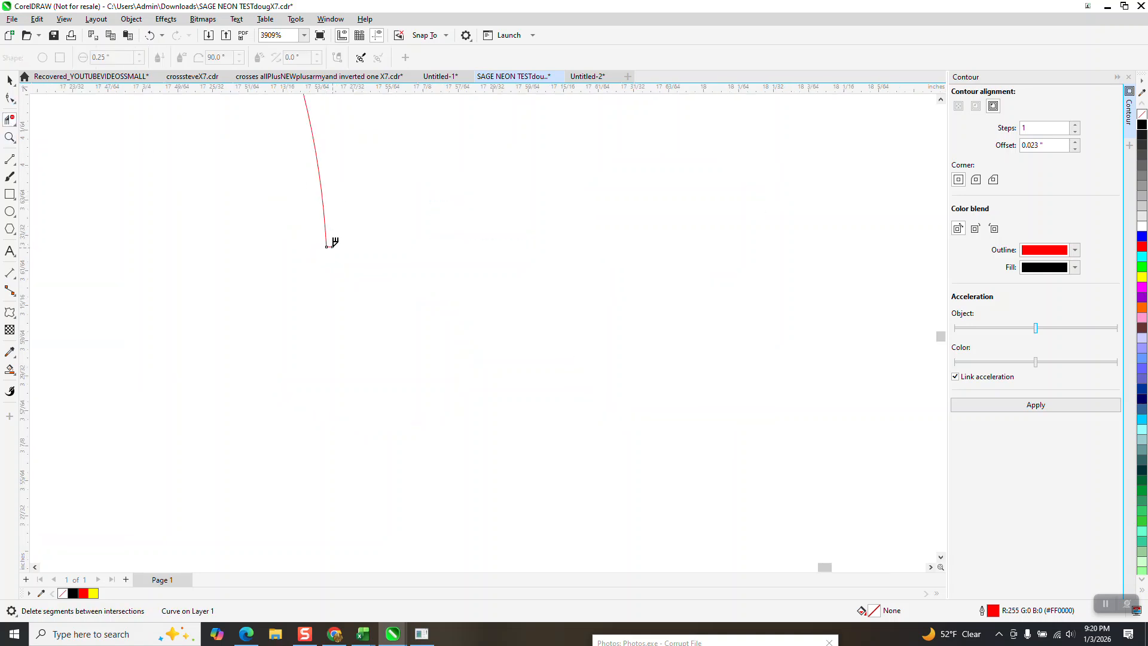
pyautogui.scroll(-4, 343, 306)
pyautogui.scroll(-3, 418, 319)
pyautogui.press('space')
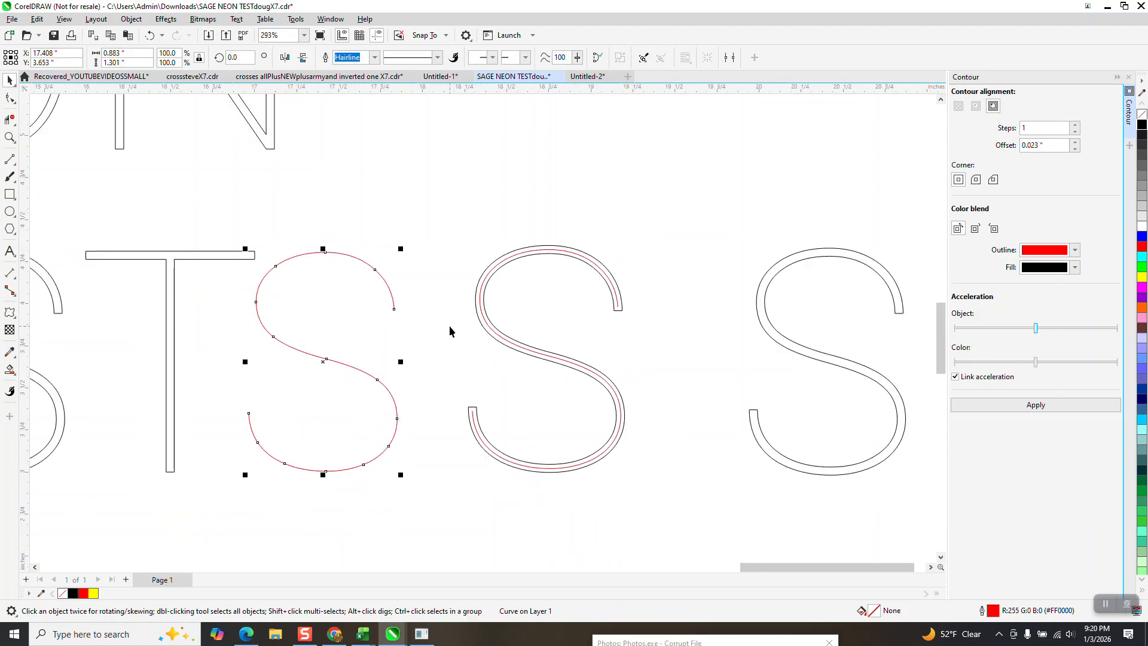
# - Move the red centerline S 3 inches to the right into the black S outline and check how it sits inside
pyautogui.press('Right')
pyautogui.press('Right')
pyautogui.press('Right')
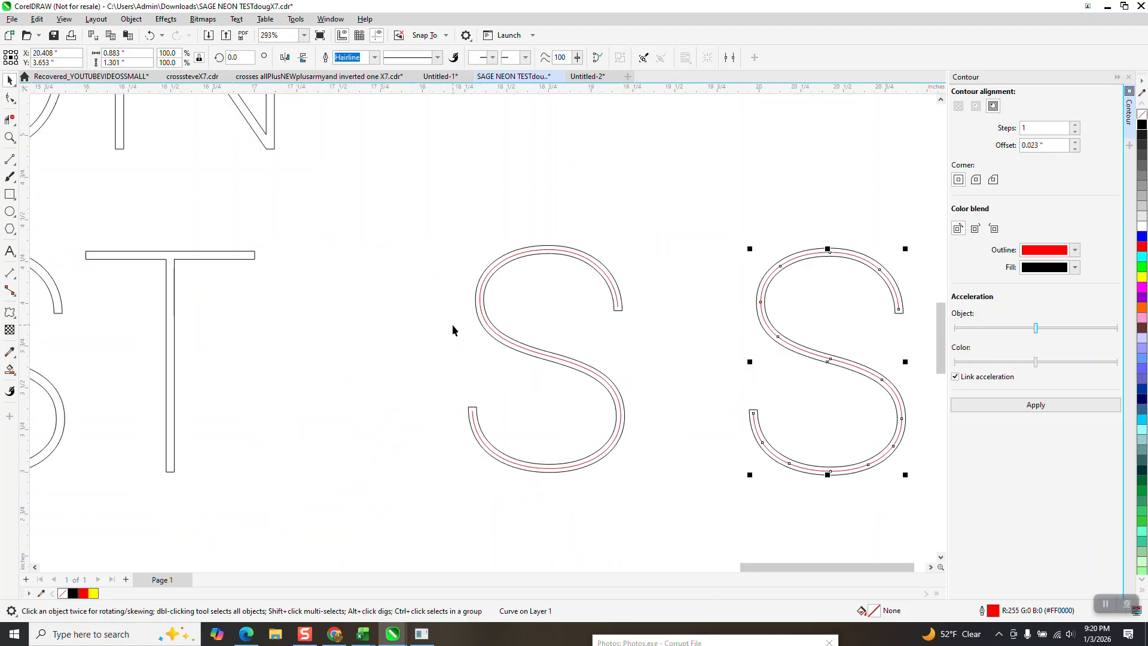
pyautogui.click(9, 137)
pyautogui.moveTo(697, 246); pyautogui.dragTo(957, 370)
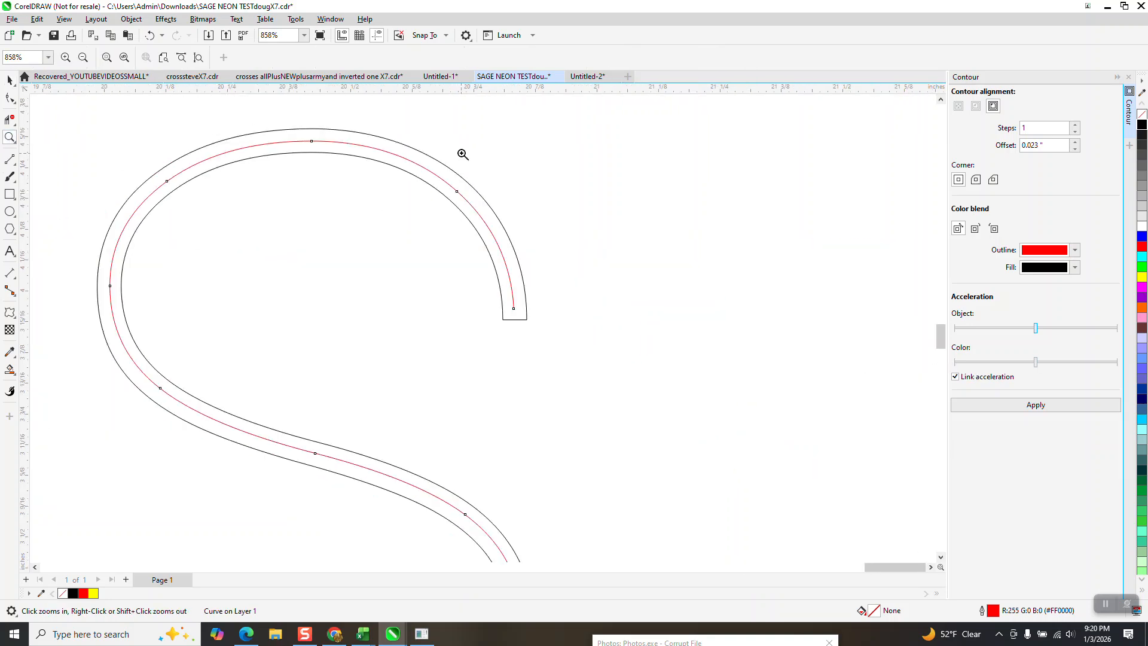
pyautogui.scroll(-3, 477, 152)
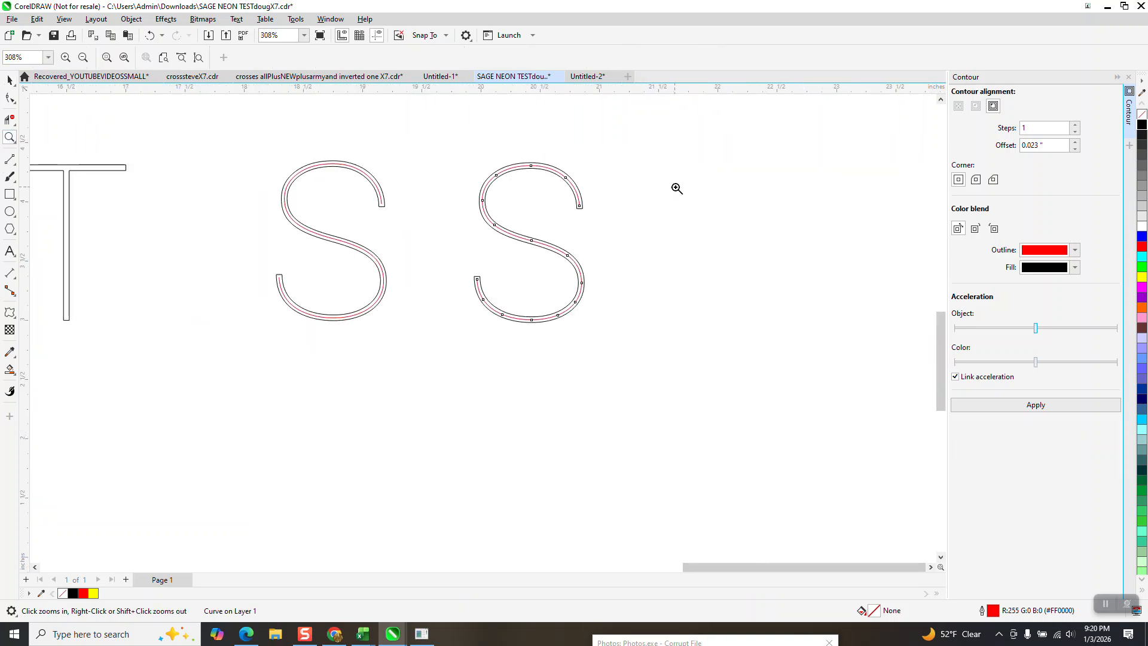
pyautogui.scroll(-4, 676, 188)
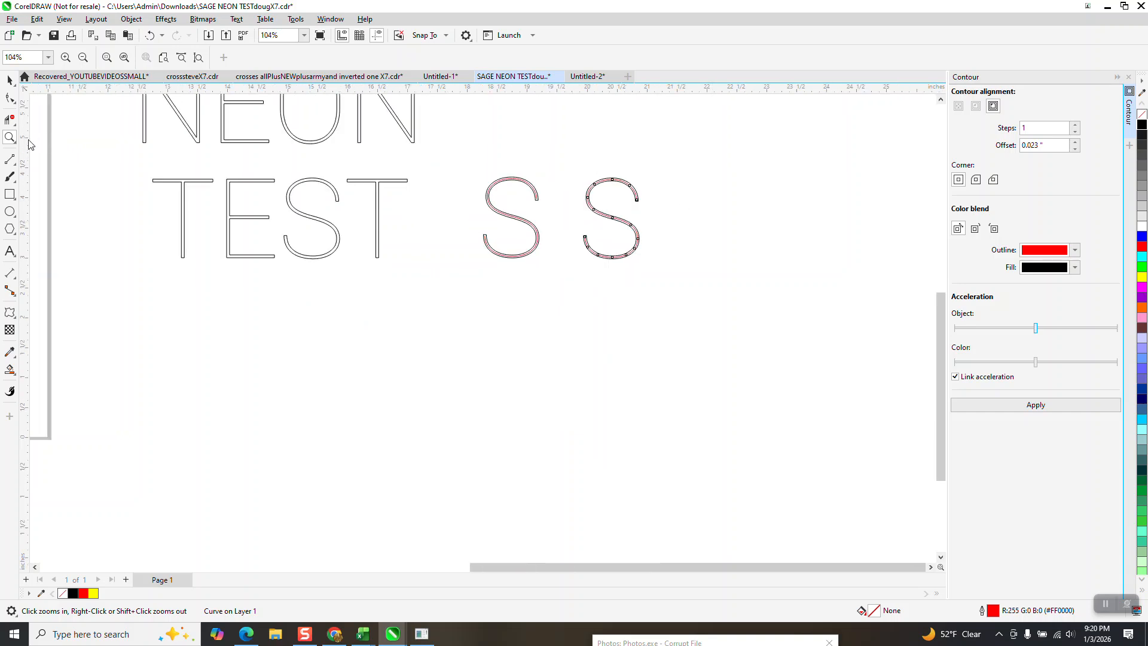
# - Create a Smart Fill copy of the last T in TEST, placed 1 inch right and 1 inch down, with no fill and a black outline
pyautogui.moveTo(329, 174); pyautogui.dragTo(458, 290)
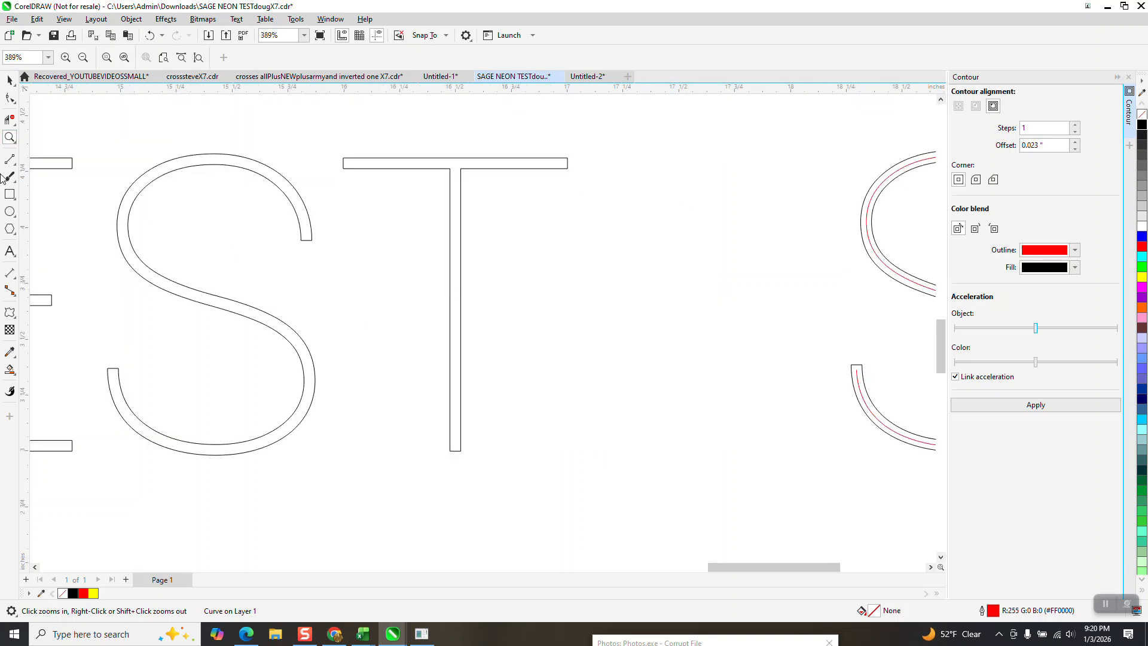
pyautogui.click(9, 80)
pyautogui.click(437, 174)
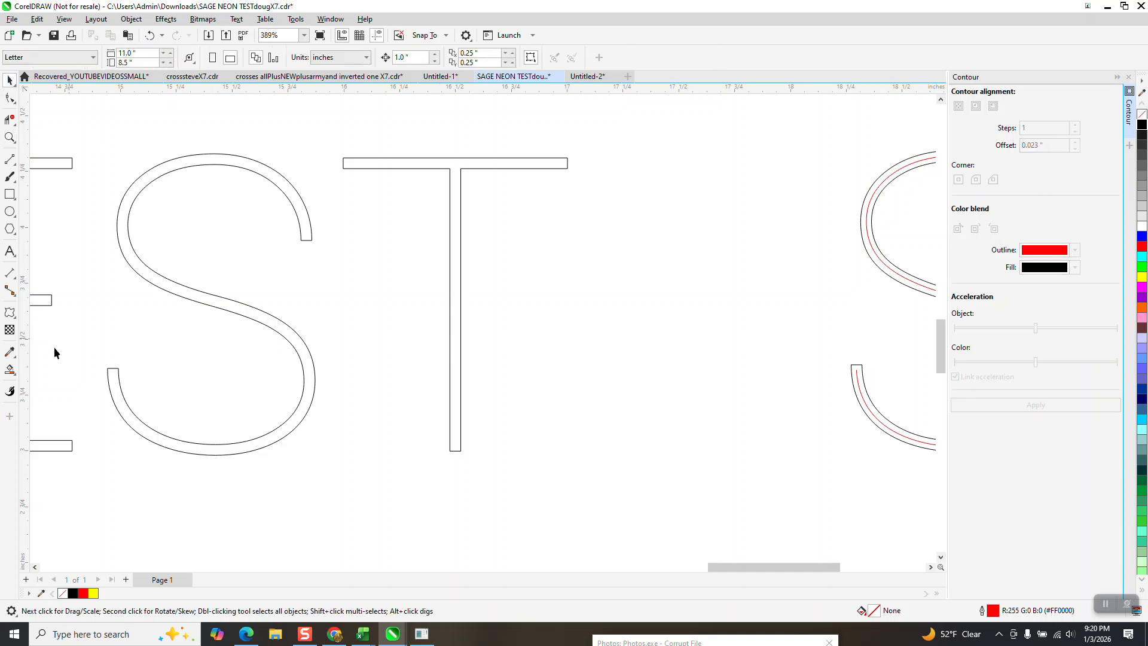
pyautogui.click(10, 370)
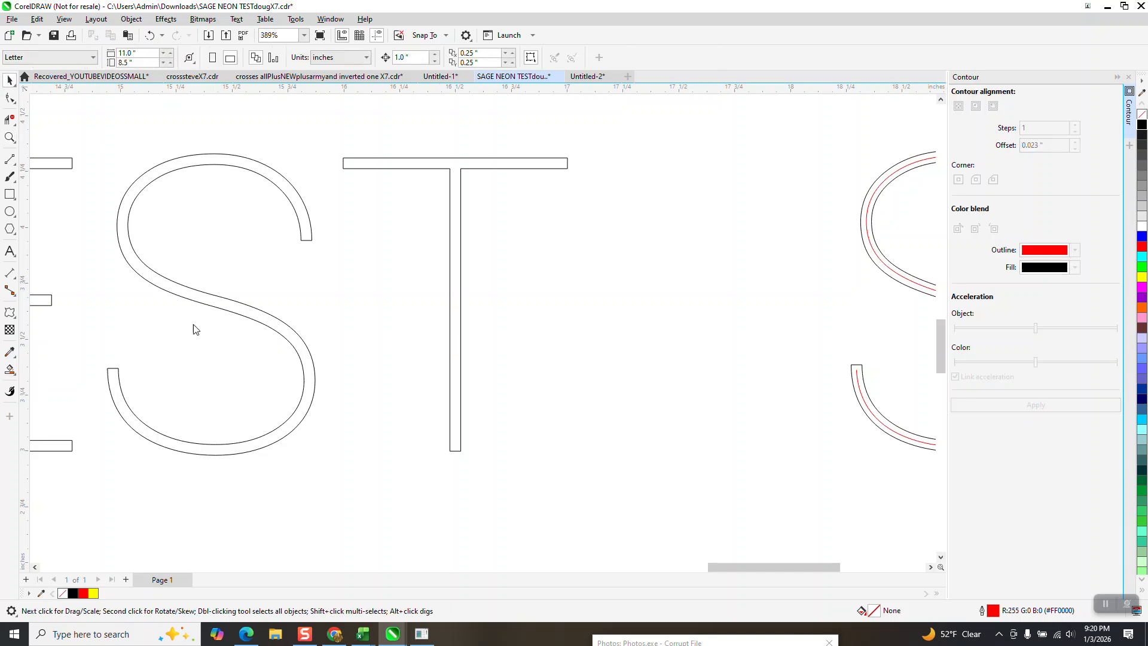
pyautogui.click(460, 166)
pyautogui.scroll(-2, 463, 164)
pyautogui.press('Right')
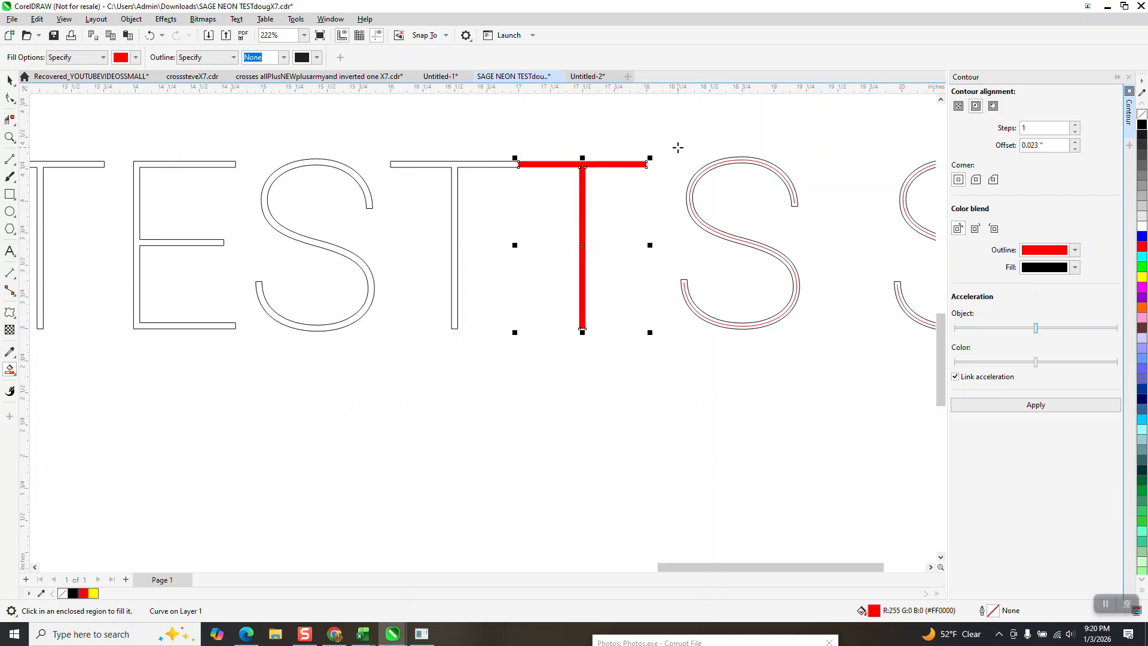
pyautogui.press('Down')
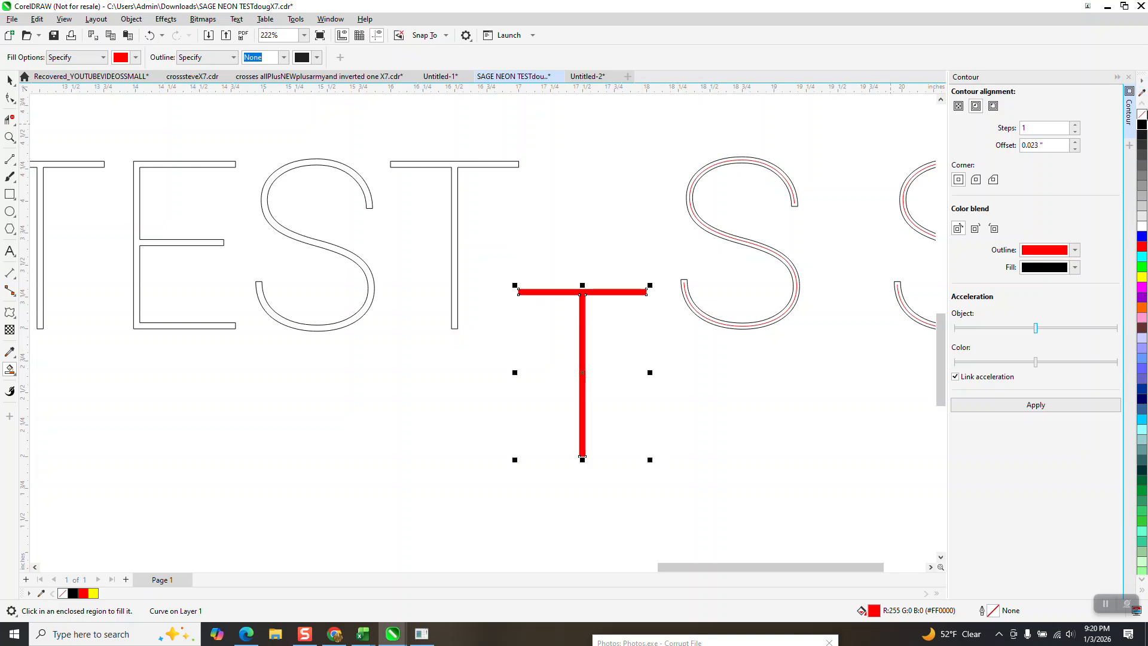
pyautogui.click(1143, 114)
pyautogui.rightClick(1143, 124)
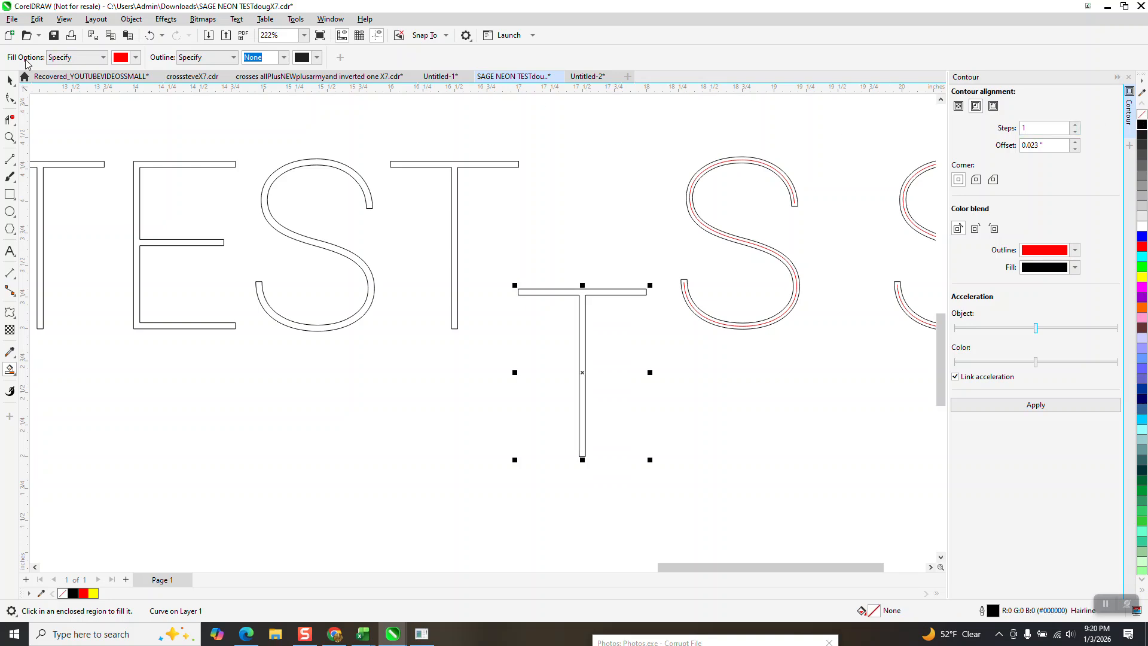
# - Draw red 2-point lines along the middle of the T copy's crossbar, about 1 inch long, and down the middle of its stem
pyautogui.click(9, 137)
pyautogui.moveTo(487, 269); pyautogui.dragTo(687, 354)
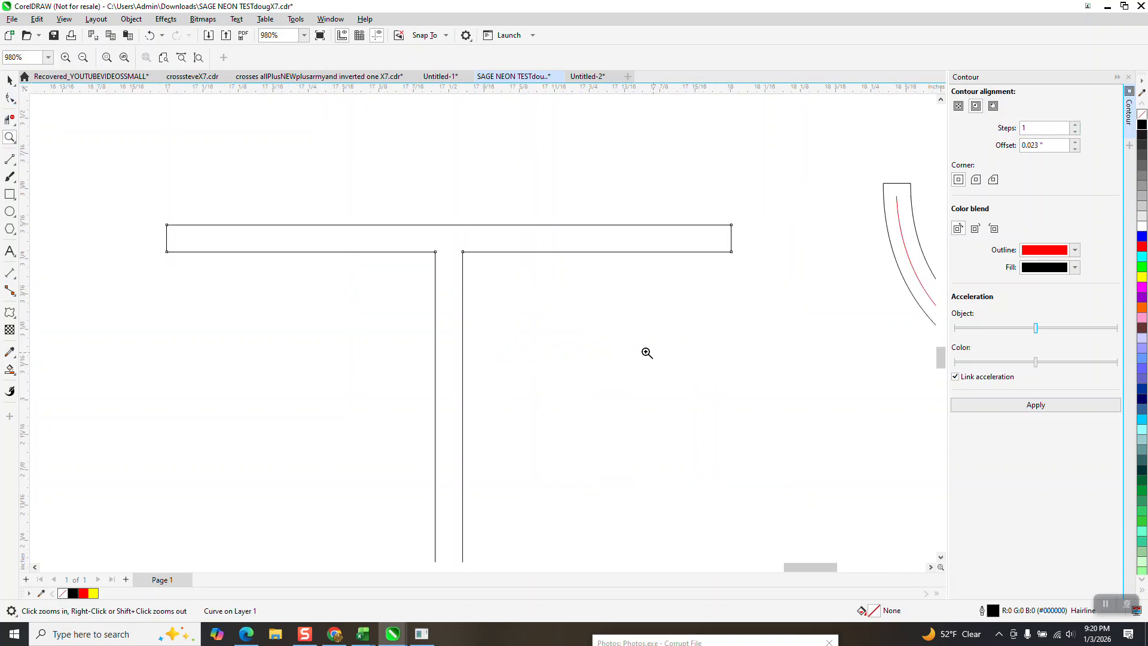
pyautogui.click(16, 167)
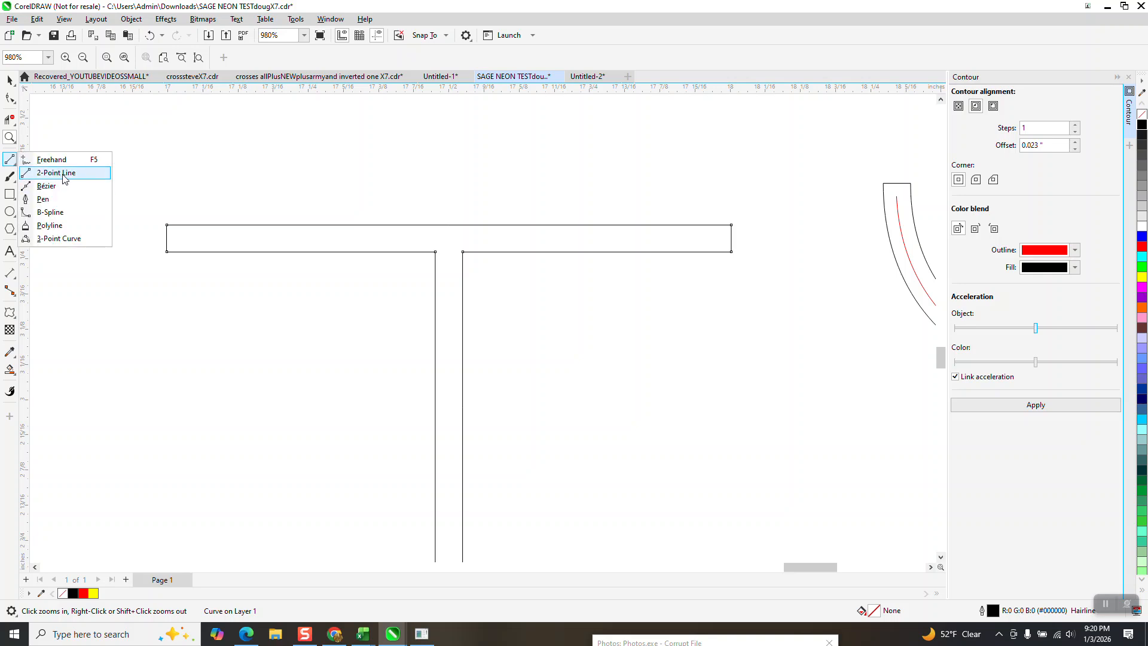
pyautogui.click(53, 173)
pyautogui.moveTo(166, 239); pyautogui.dragTo(732, 239)
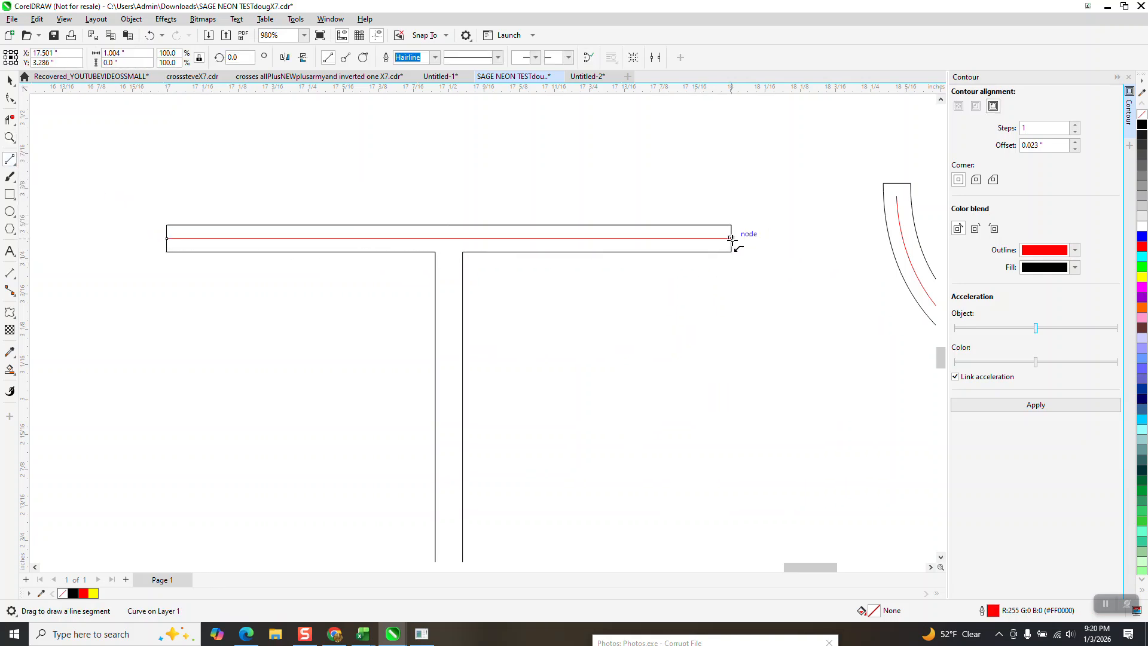
pyautogui.scroll(-2, 449, 172)
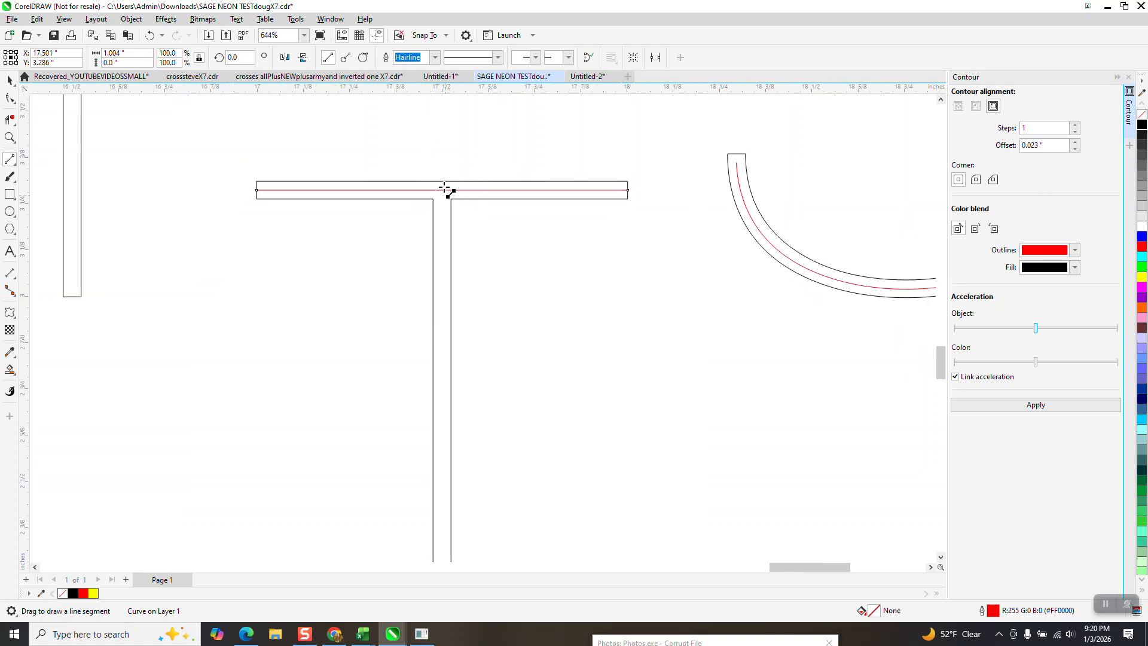
pyautogui.moveTo(448, 181); pyautogui.dragTo(443, 543)
# - Remove the stub of the red vertical line above the crossbar centerline with Virtual Segment Delete
pyautogui.click(10, 138)
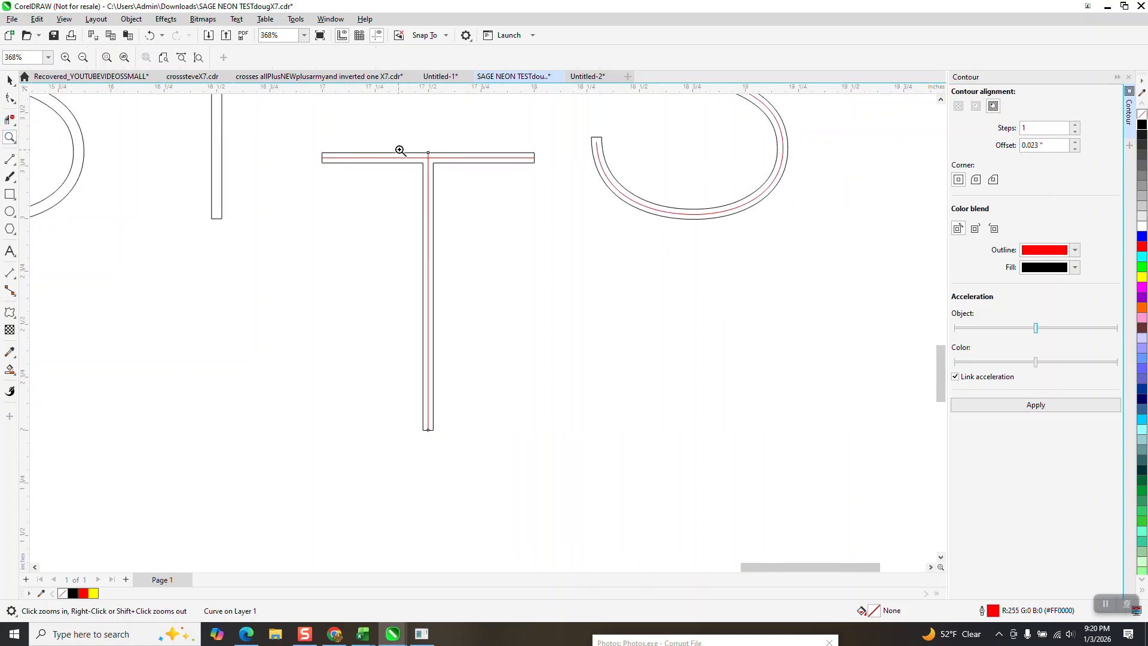
pyautogui.moveTo(397, 152); pyautogui.dragTo(482, 192)
pyautogui.click(355, 225)
pyautogui.click(9, 83)
pyautogui.scroll(-3, 432, 286)
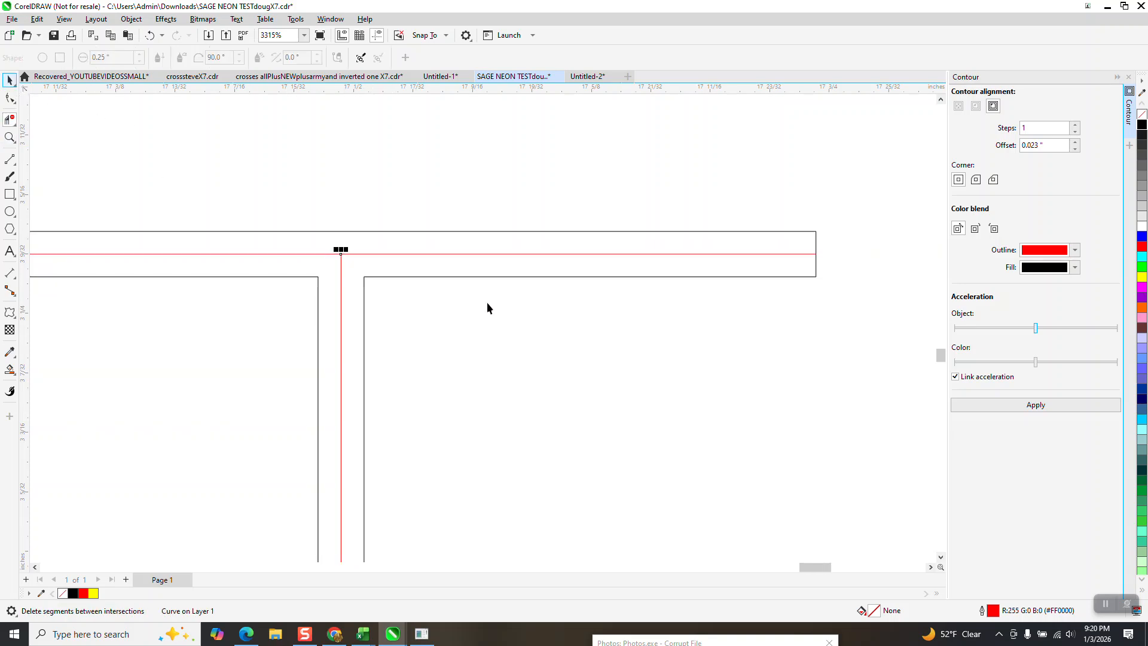
# - Move the black T outline 1 inch down and 1 inch right, away from the red lines
pyautogui.press('Down')
pyautogui.scroll(-3, 679, 245)
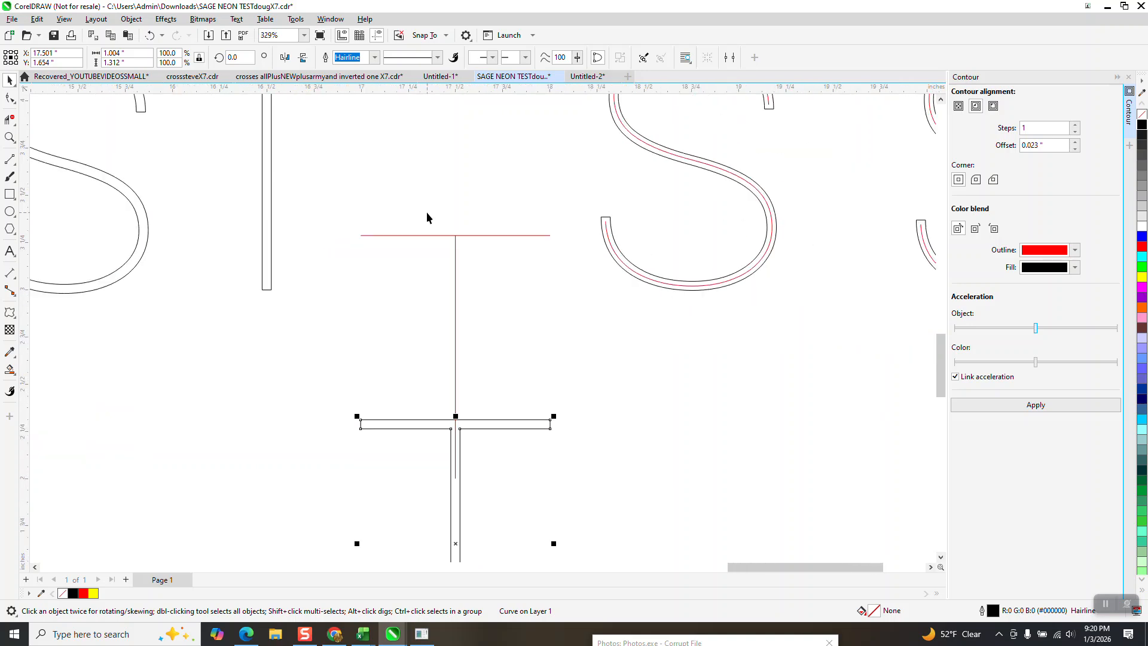
pyautogui.press('Right')
# - Combine the horizontal and vertical red lines of the T into one object
pyautogui.moveTo(335, 188); pyautogui.dragTo(496, 414)
pyautogui.moveTo(604, 536); pyautogui.dragTo(605, 537)
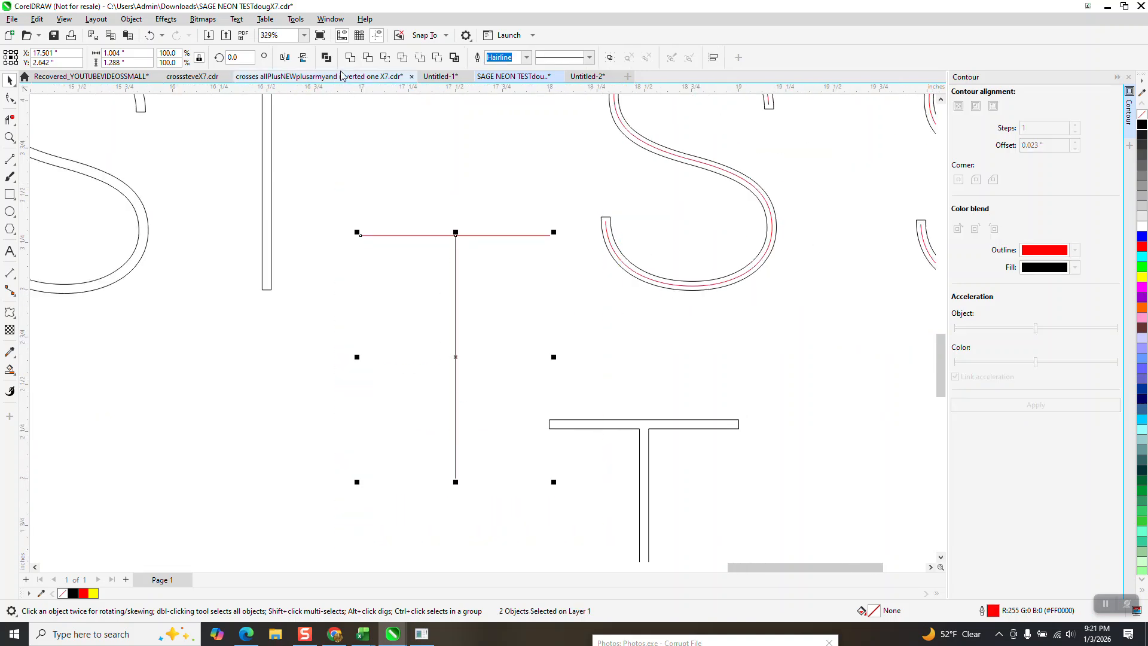
pyautogui.scroll(-2, 426, 301)
pyautogui.hotkey('ctrl', 'l')
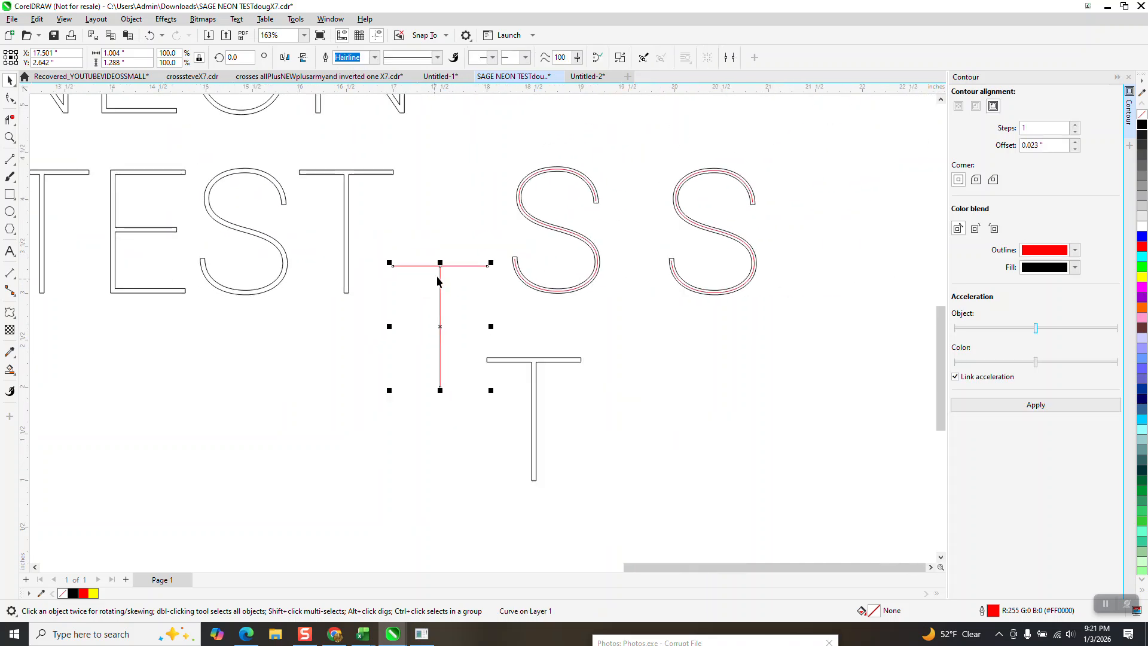
# - Move the combined red T 4 inches to the right and place the red centerline S beside it
pyautogui.press('Right')
pyautogui.press('Right')
pyautogui.press('Right')
pyautogui.press('Right')
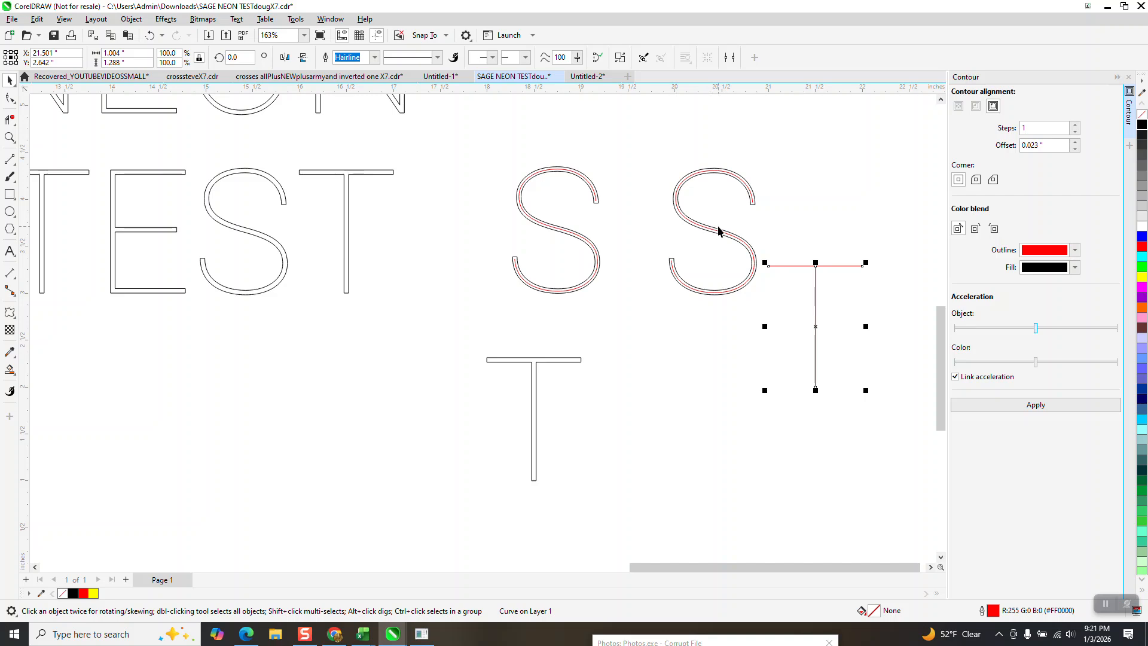
pyautogui.moveTo(718, 235); pyautogui.dragTo(889, 332)
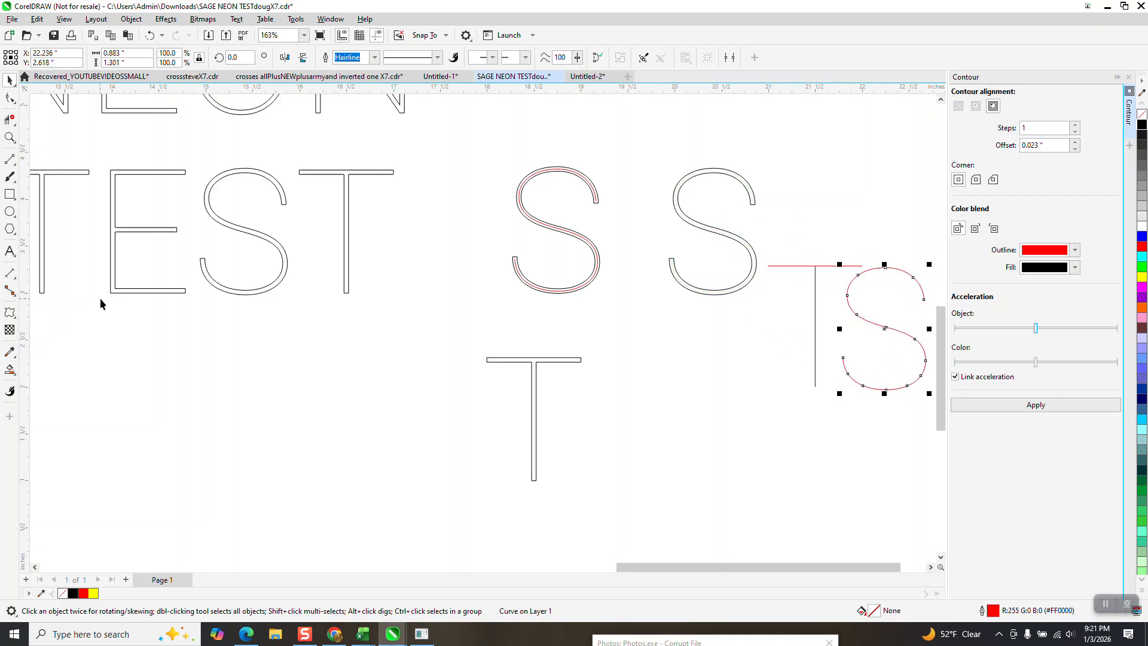
pyautogui.scroll(-2, 283, 383)
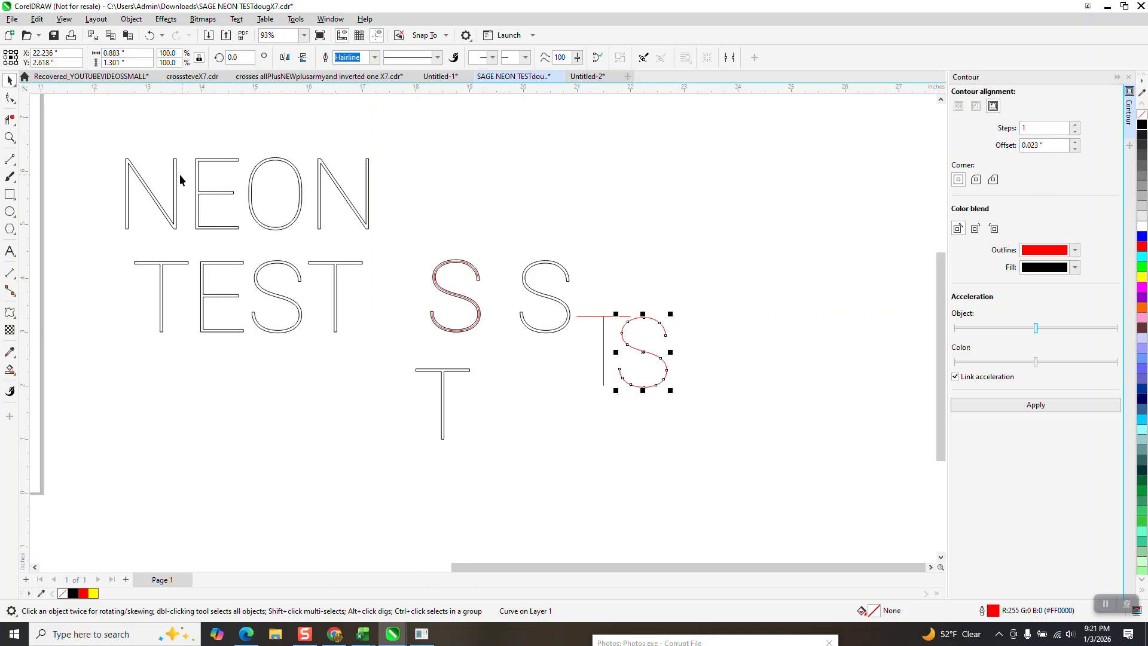
# - Create a Smart Fill copy of the O in NEON and move it 4 inches to the right
pyautogui.click(9, 138)
pyautogui.moveTo(234, 154); pyautogui.dragTo(414, 246)
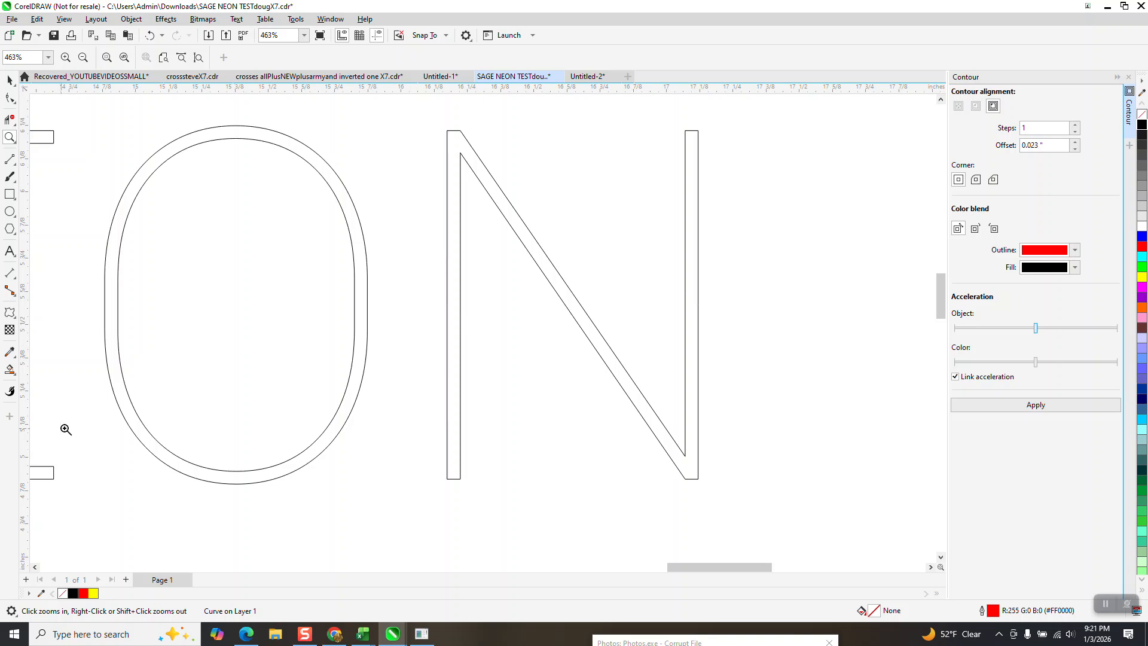
pyautogui.click(10, 371)
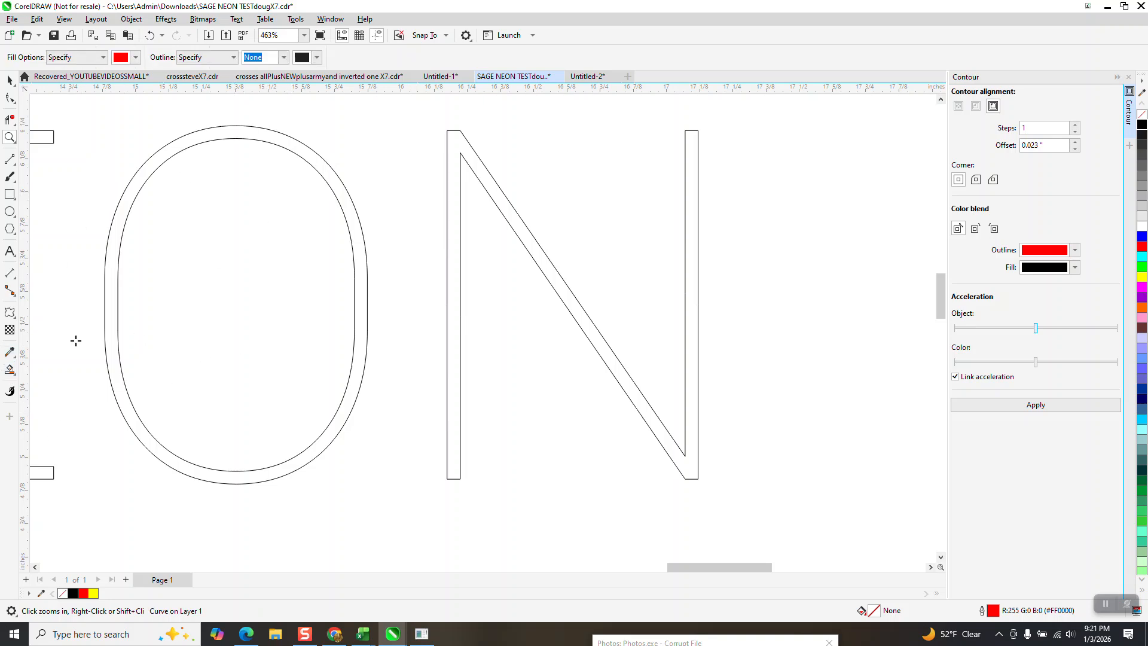
pyautogui.click(111, 303)
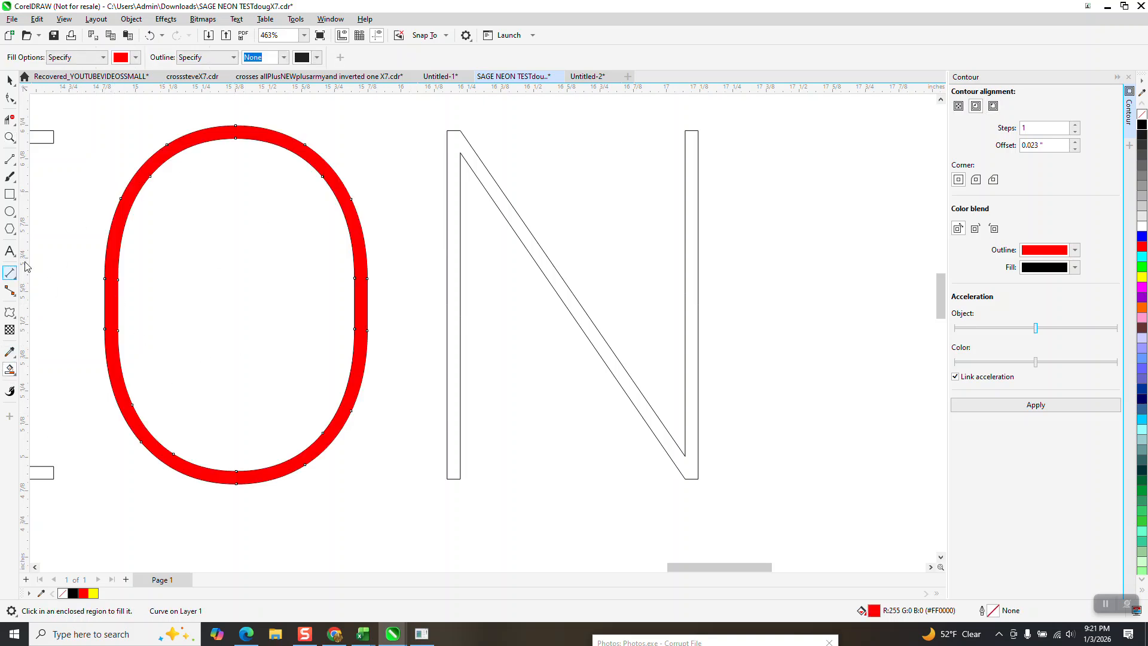
pyautogui.scroll(-4, 107, 264)
pyautogui.press('Right')
pyautogui.press('Right')
pyautogui.press('Right')
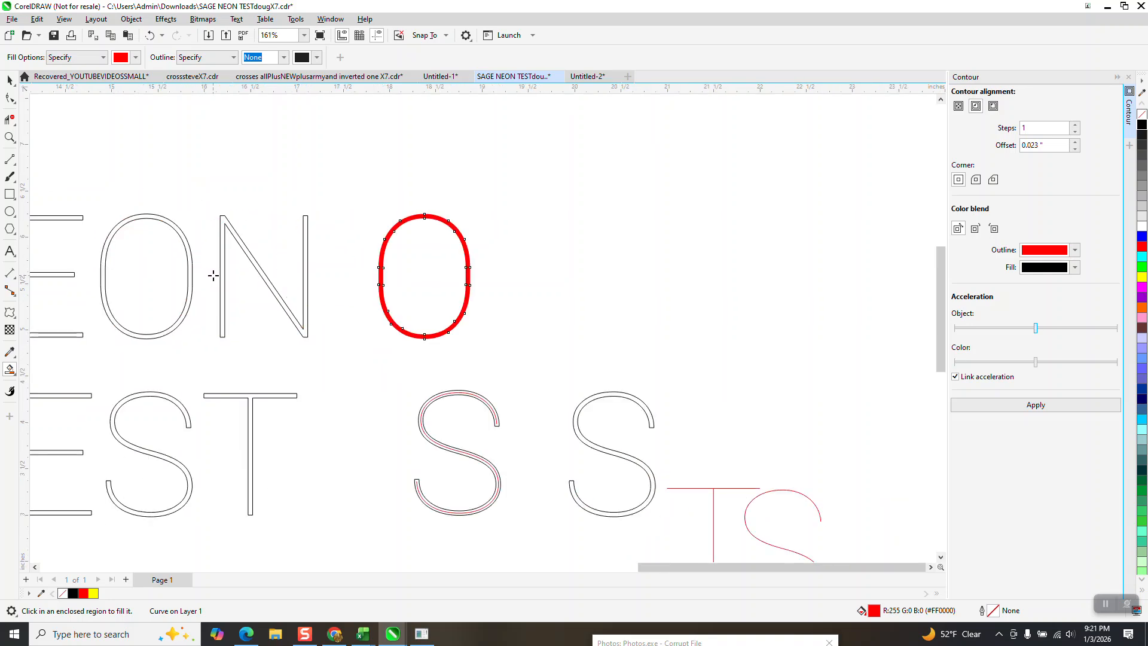
# - Remove the O copy's fill, give it a black outline, and apply a one-step red contour with a 0.023-inch offset
pyautogui.click(1142, 114)
pyautogui.rightClick(1142, 125)
pyautogui.click(1033, 407)
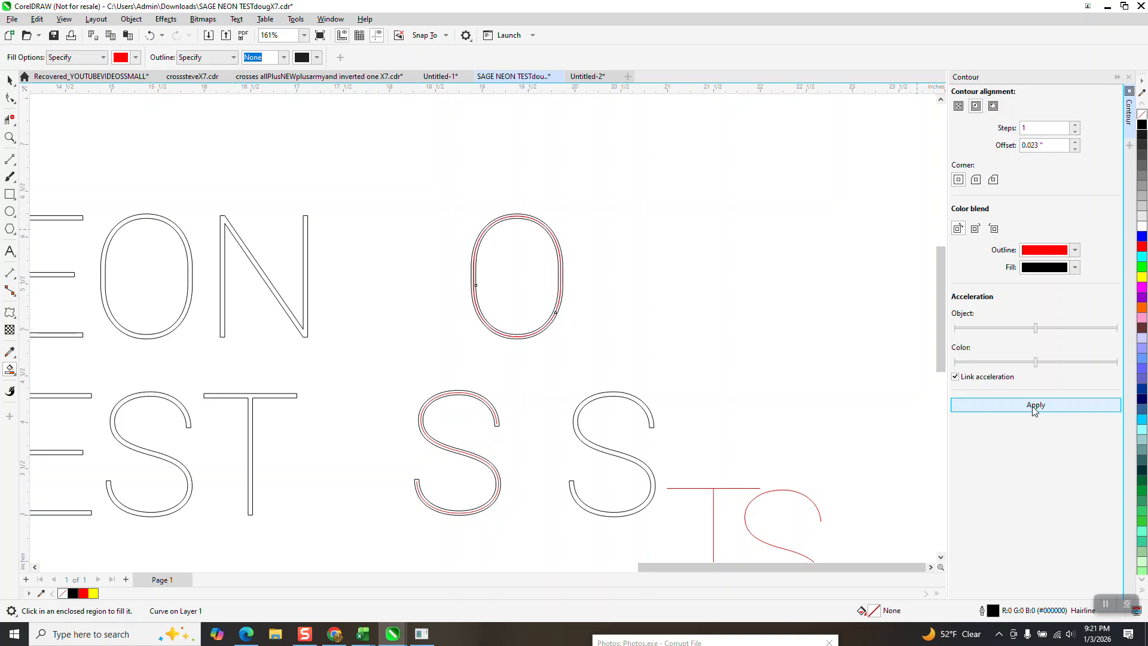
pyautogui.click(10, 137)
pyautogui.moveTo(470, 296); pyautogui.dragTo(558, 370)
pyautogui.scroll(-6, 364, 325)
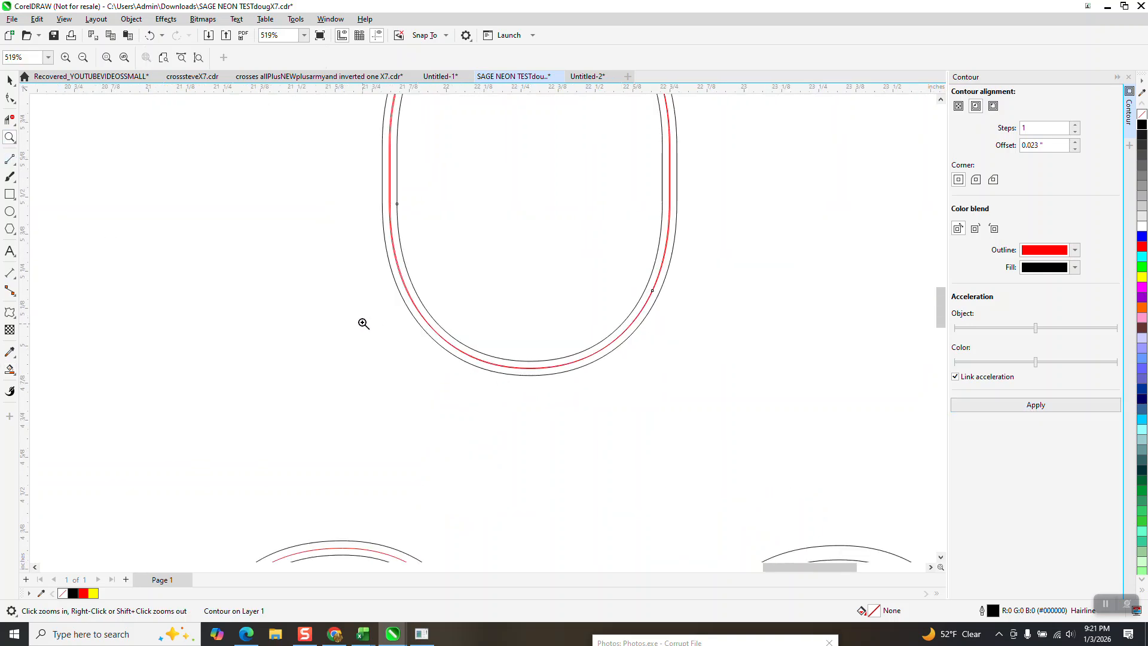
pyautogui.click(9, 80)
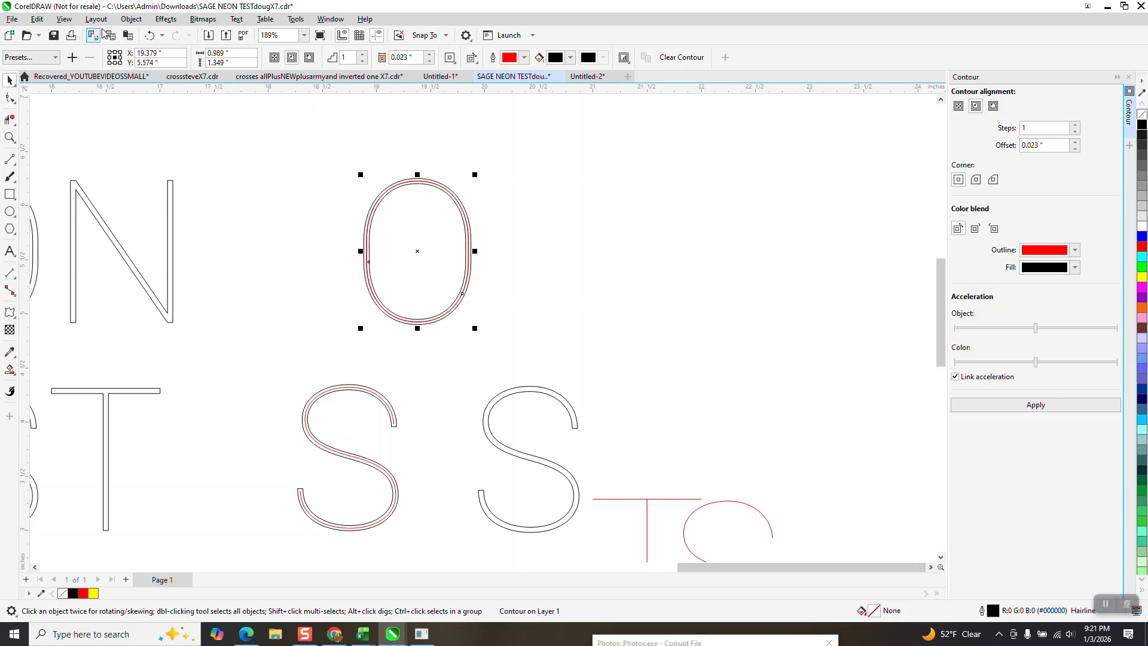
# - Break the red contour apart from the black O outline
pyautogui.click(164, 20)
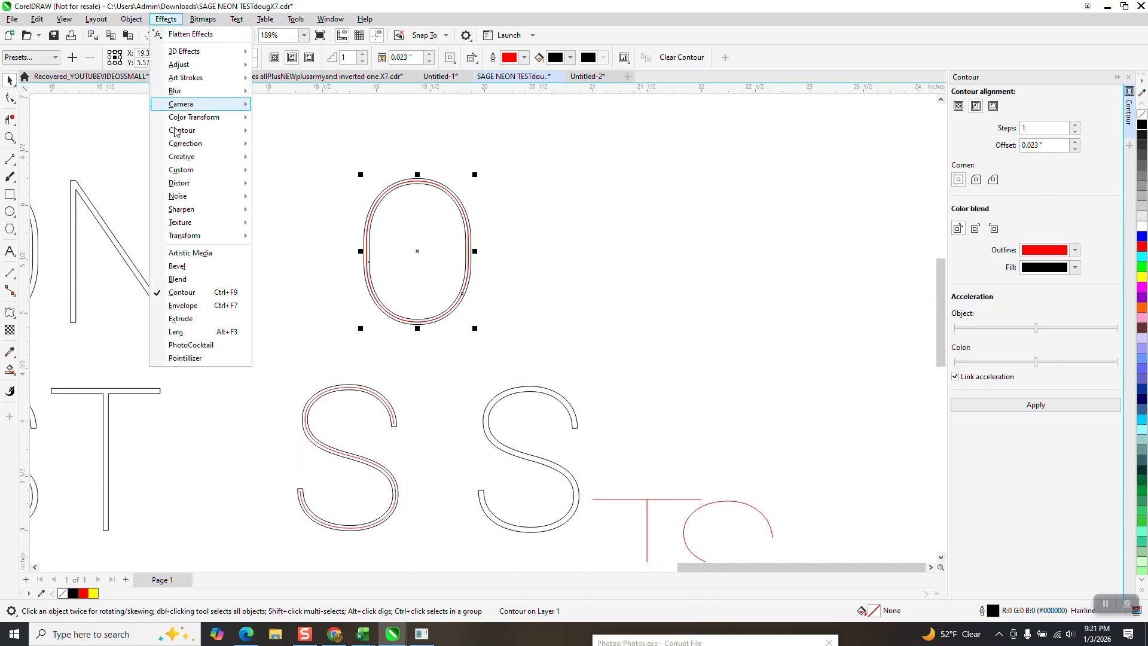
pyautogui.click(333, 163)
pyautogui.moveTo(328, 154); pyautogui.dragTo(512, 345)
pyautogui.click(132, 23)
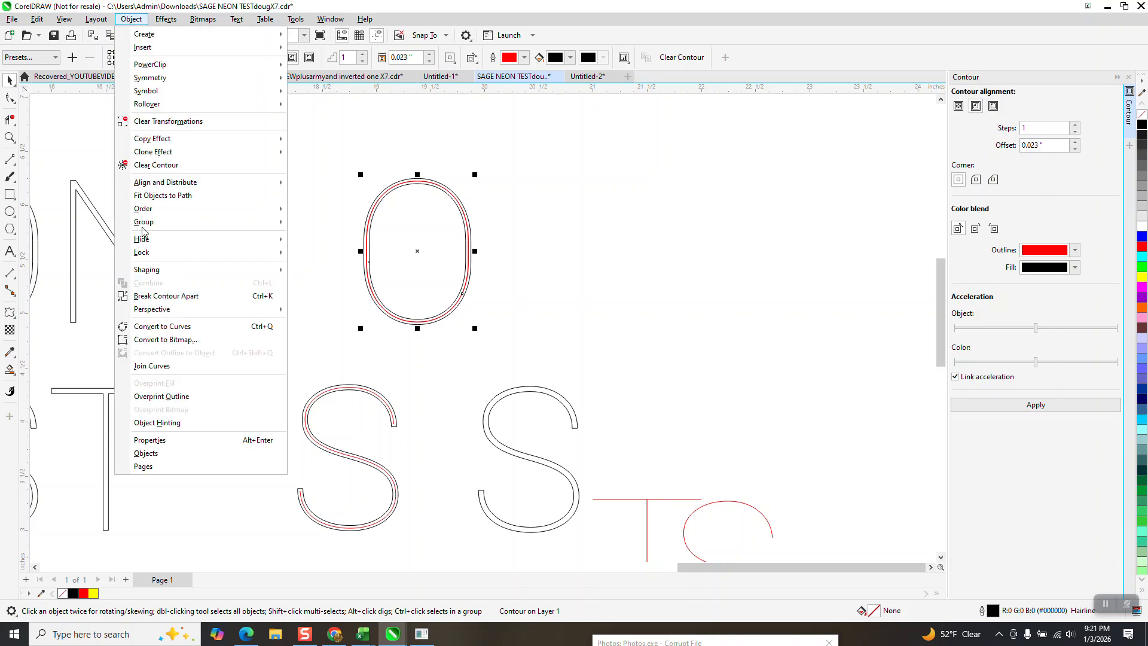
pyautogui.click(161, 295)
pyautogui.click(479, 183)
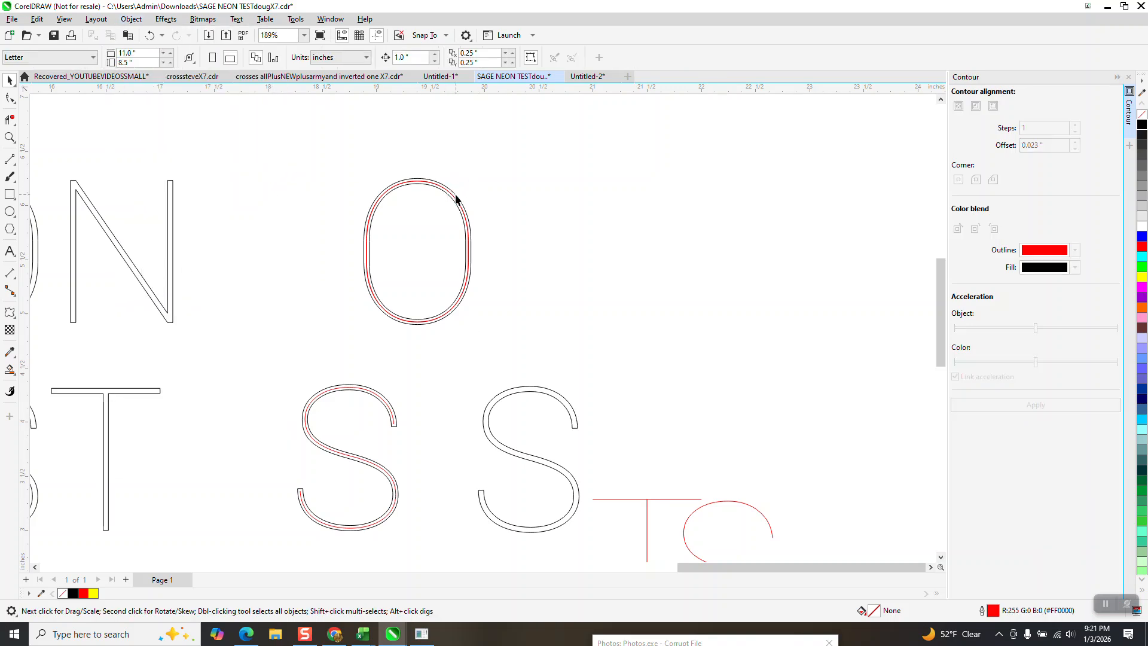
# - Move the black O outline 2 inches to the right, away from the red contour
pyautogui.click(457, 195)
pyautogui.press('Right')
pyautogui.press('Right')
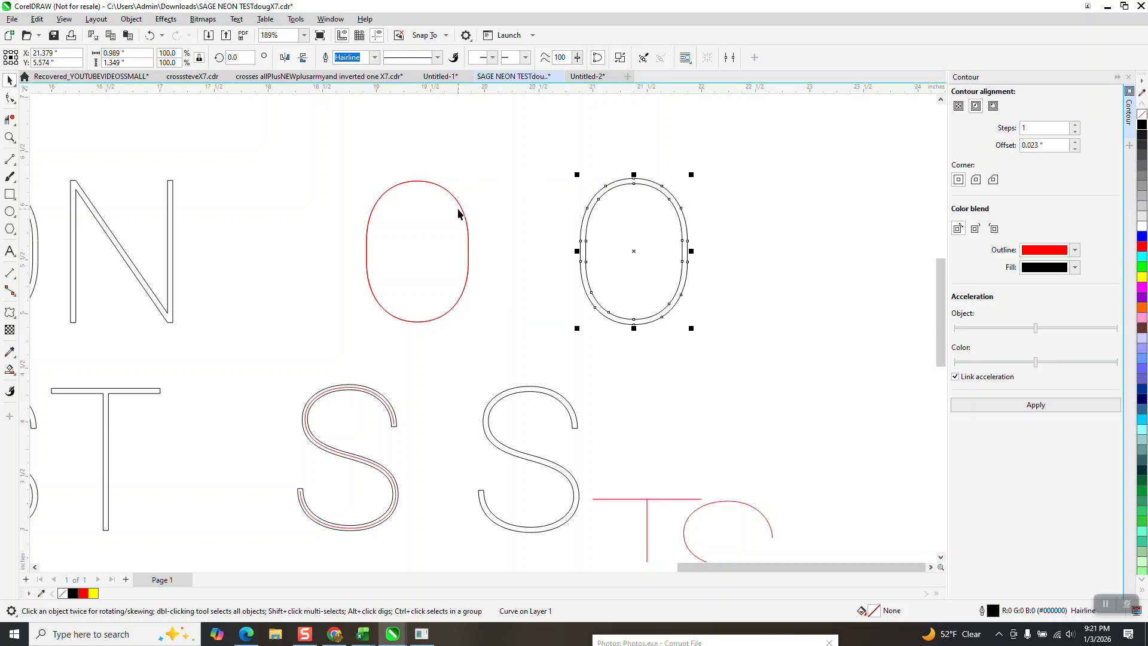
# - Delete one of the two closely spaced red contour lines of the O with virtual segment deletion, leaving a single centerline
pyautogui.click(9, 137)
pyautogui.moveTo(341, 187); pyautogui.dragTo(520, 317)
pyautogui.click(6, 121)
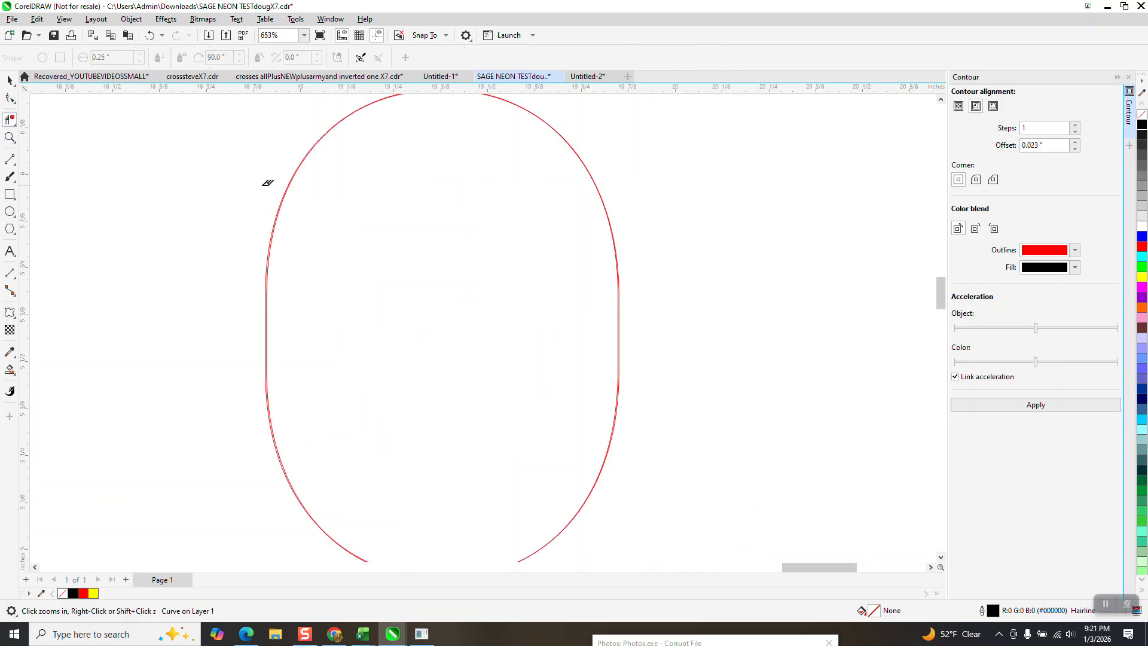
pyautogui.scroll(-1, 325, 249)
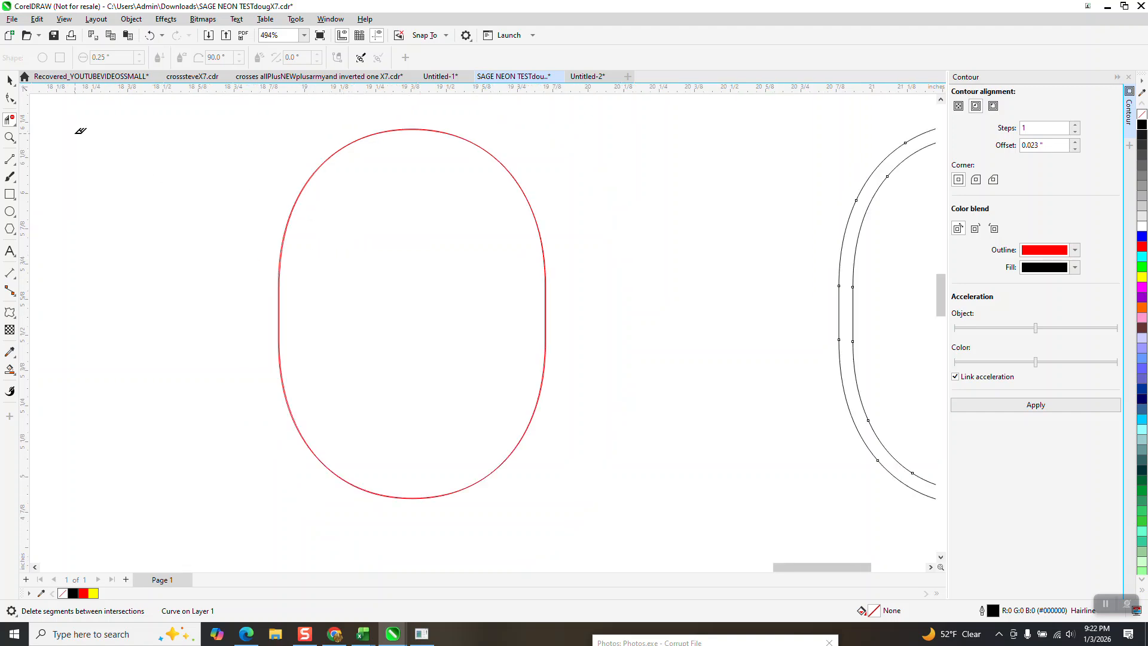
pyautogui.press('z')
pyautogui.moveTo(362, 126); pyautogui.dragTo(429, 157)
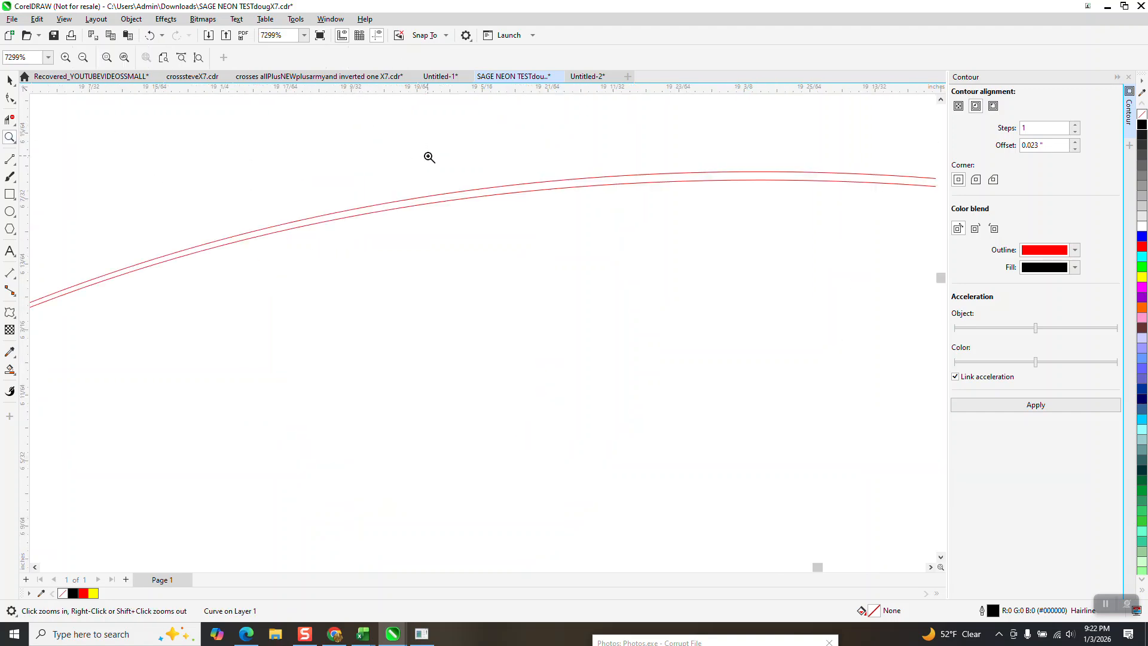
pyautogui.click(10, 119)
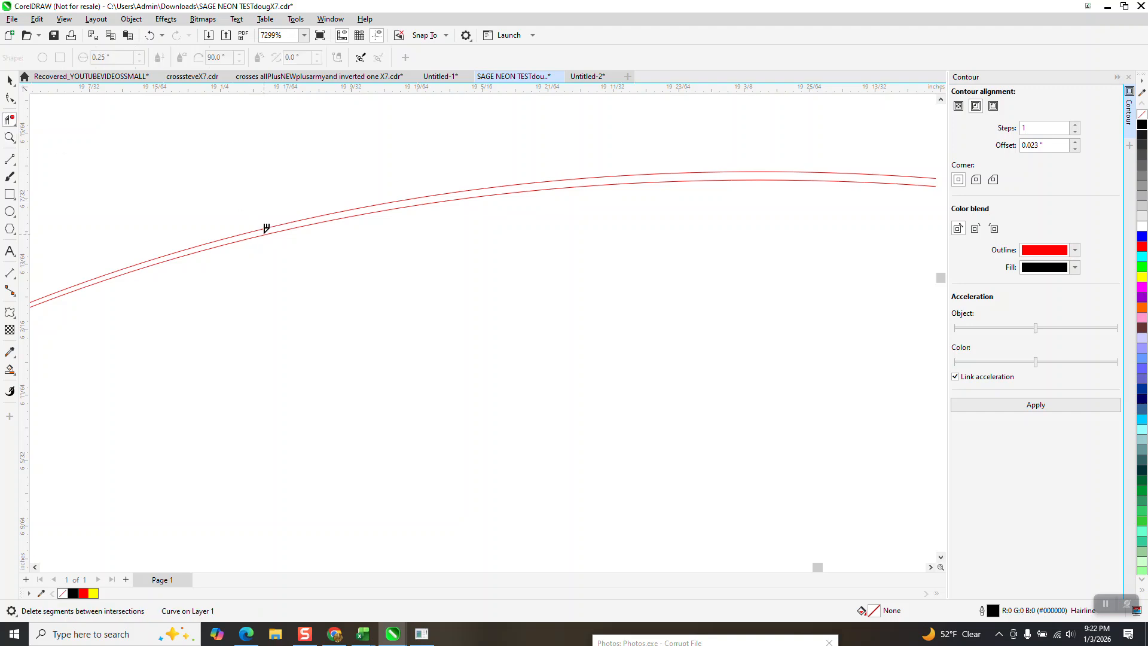
pyautogui.click(268, 230)
pyautogui.scroll(-9, 269, 203)
pyautogui.scroll(-2, 297, 179)
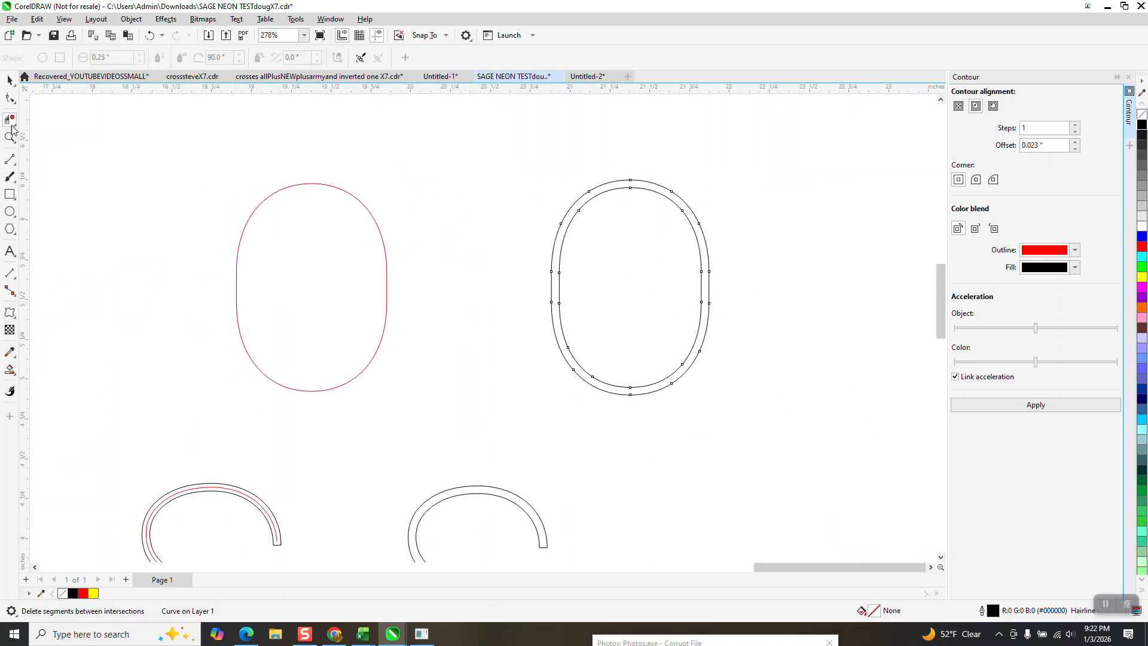
# - Move the black O outline 2 inches back to the left, around its red centerline, and inspect the fit
pyautogui.click(10, 80)
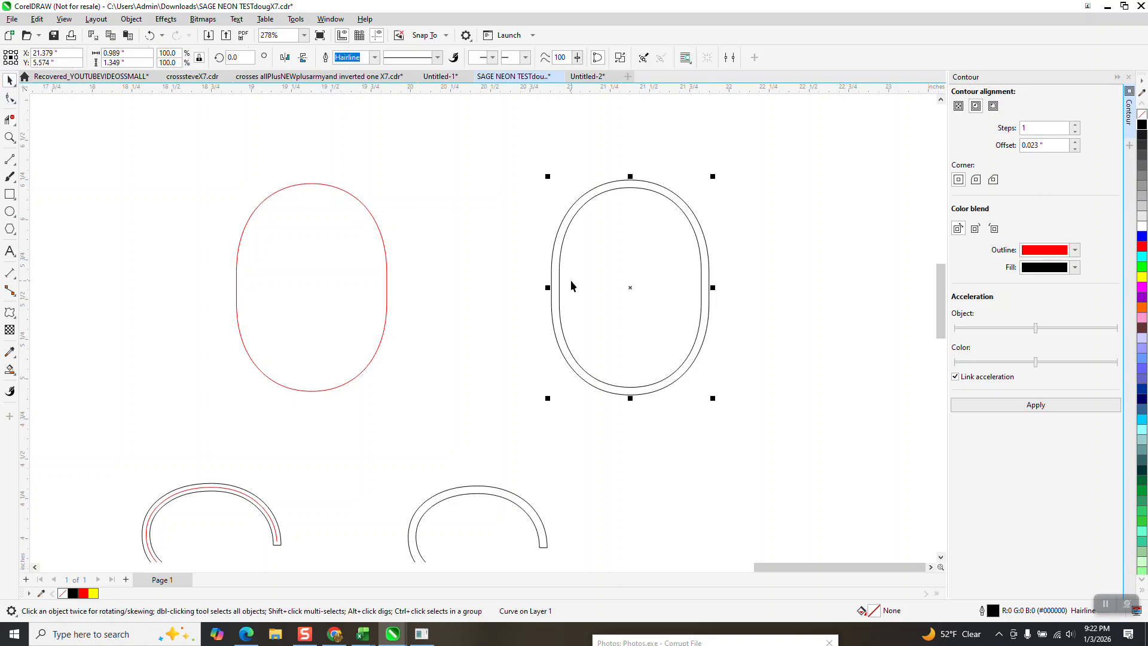
pyautogui.press('Left')
pyautogui.press('Left')
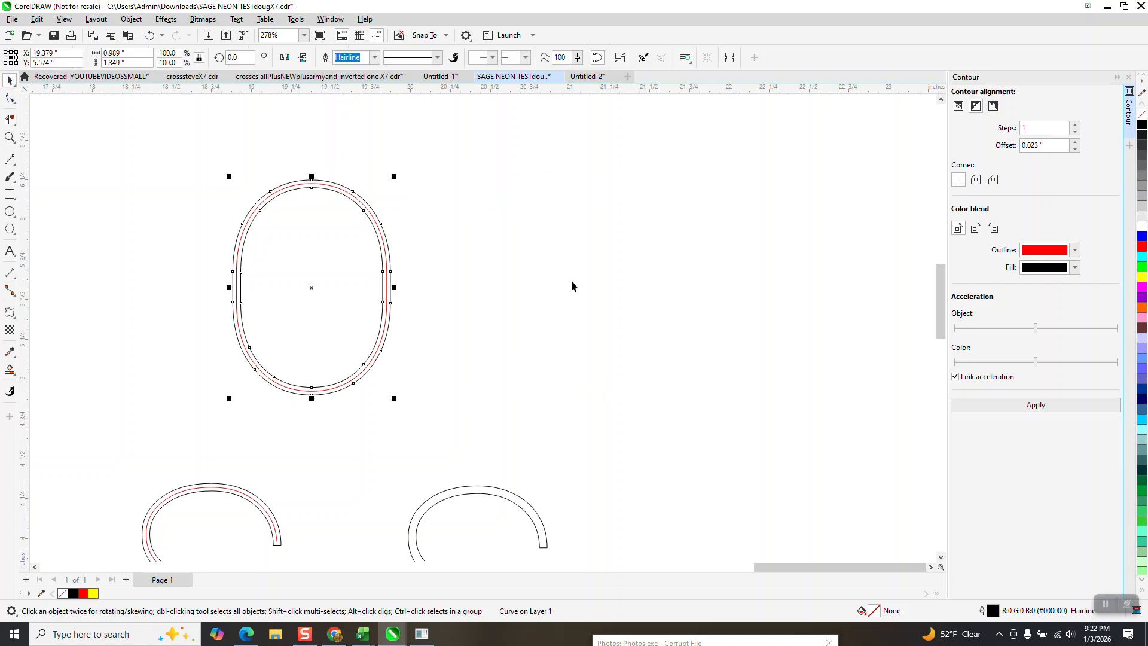
pyautogui.click(10, 136)
pyautogui.moveTo(229, 184); pyautogui.dragTo(479, 409)
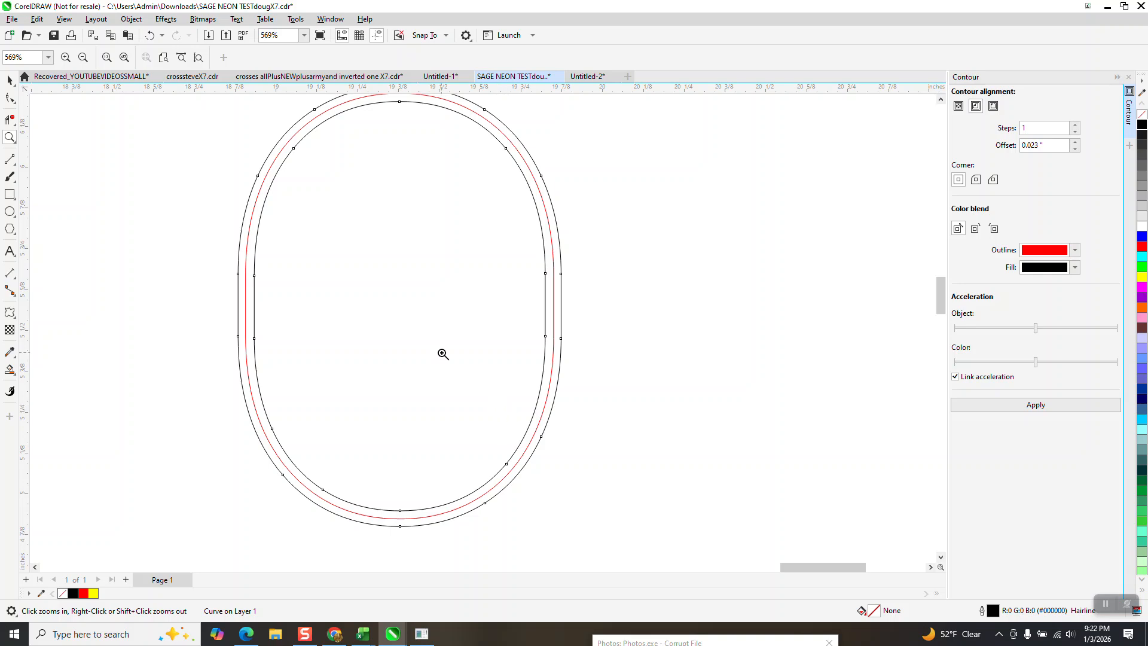
pyautogui.scroll(-1, 442, 354)
pyautogui.scroll(-1, 442, 354)
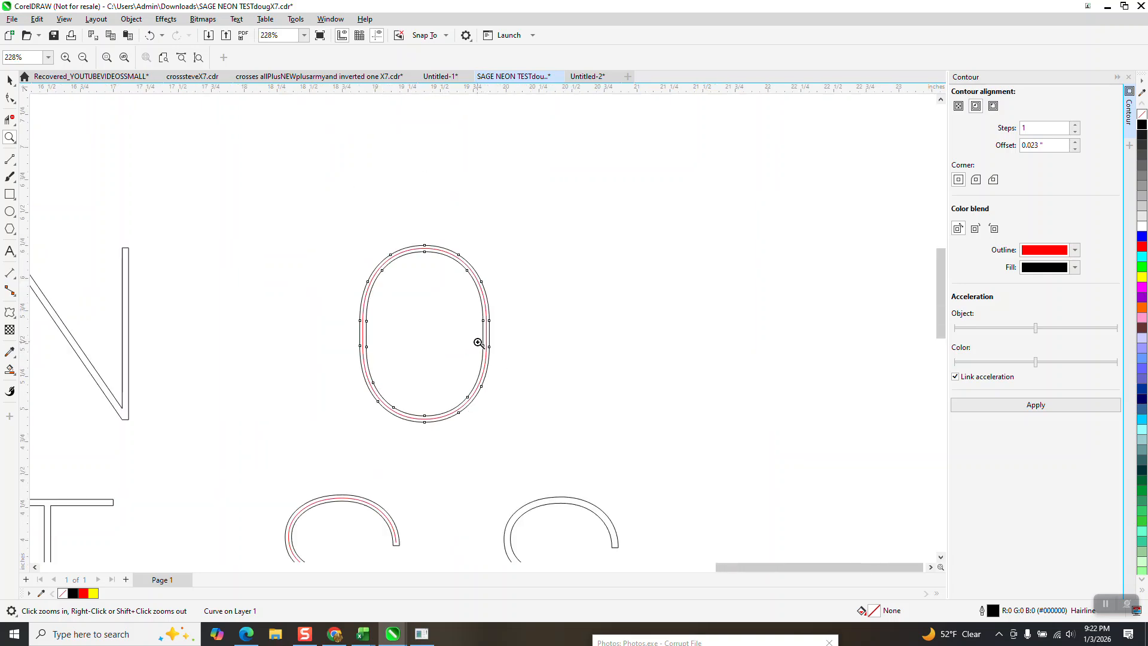
pyautogui.scroll(-2, 510, 295)
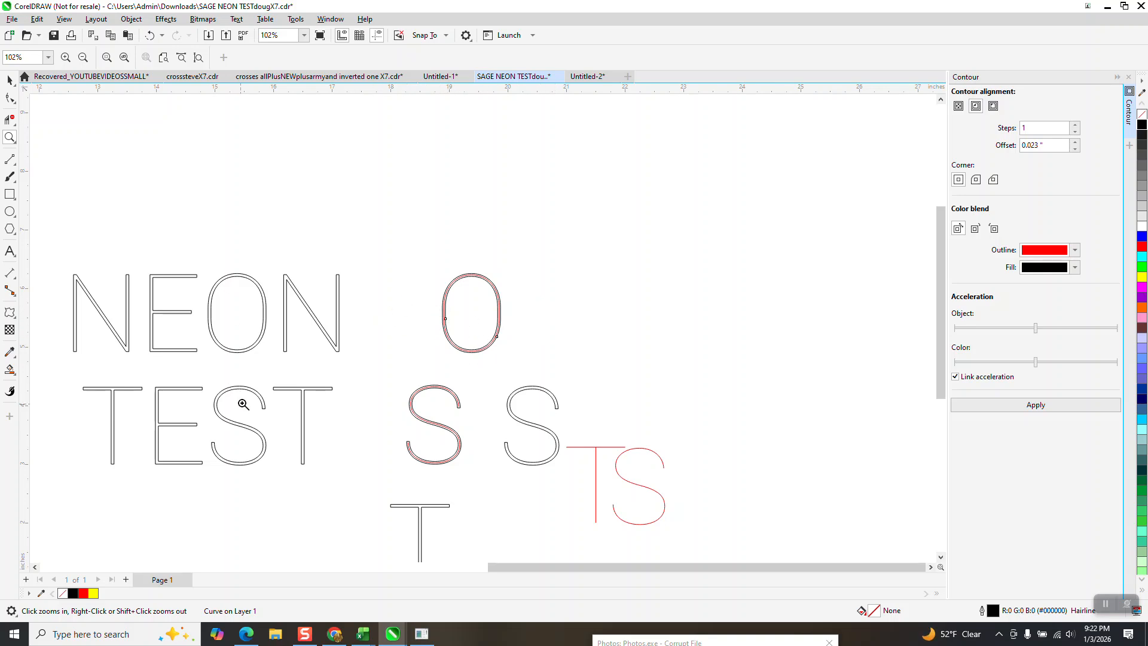
# - Create a Smart Fill copy of the final N in NEON, placed 4 inches to the right with no fill and a black outline
pyautogui.moveTo(256, 277); pyautogui.dragTo(327, 371)
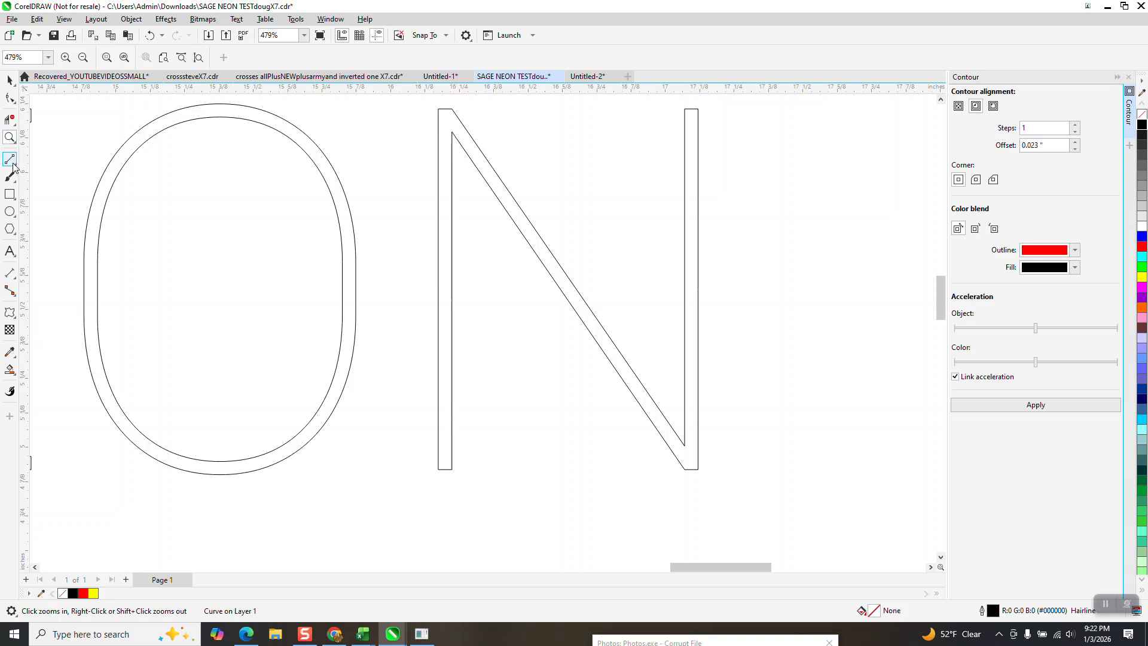
pyautogui.click(14, 100)
pyautogui.click(9, 80)
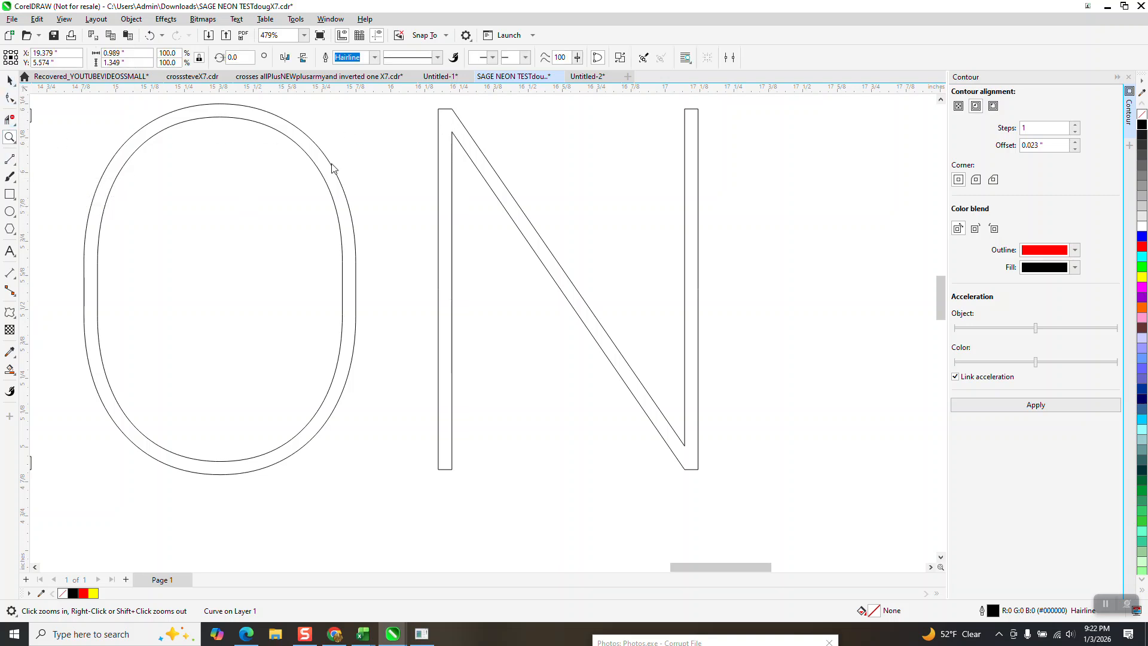
pyautogui.click(9, 371)
pyautogui.click(495, 234)
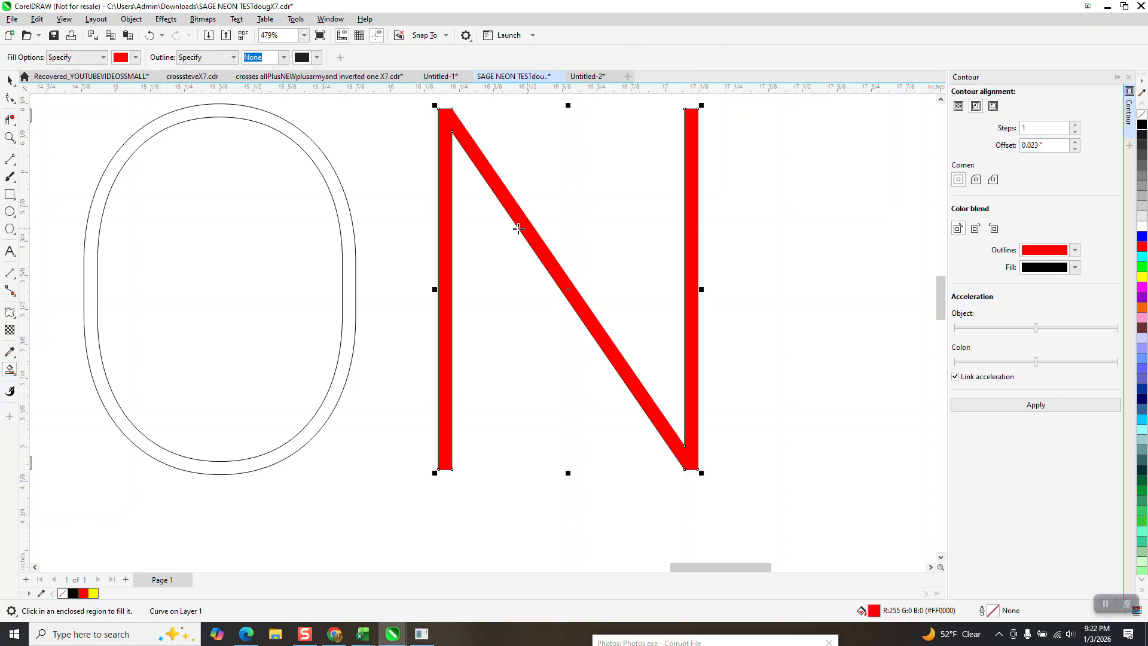
pyautogui.scroll(-4, 520, 227)
pyautogui.moveTo(346, 227); pyautogui.dragTo(619, 227)
pyautogui.click(1142, 114)
pyautogui.rightClick(1142, 125)
# - Draw red 2-point centerlines through the copied N's diagonal and both vertical stems, ending at the midpoints of the stem ends
pyautogui.click(10, 136)
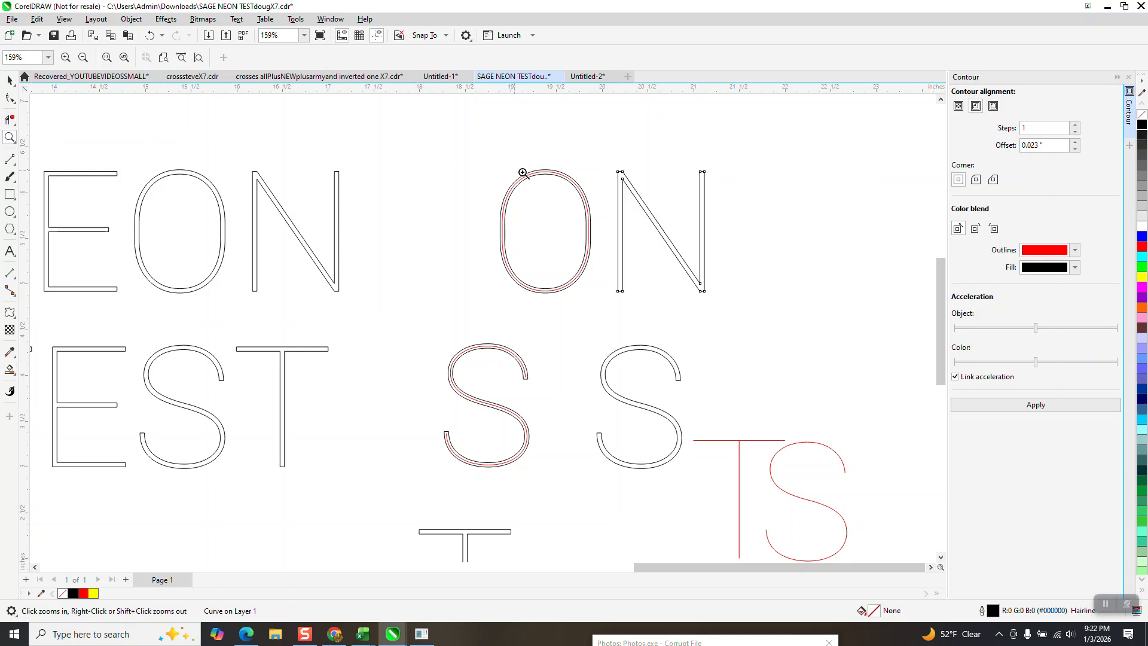
pyautogui.moveTo(582, 157); pyautogui.dragTo(797, 335)
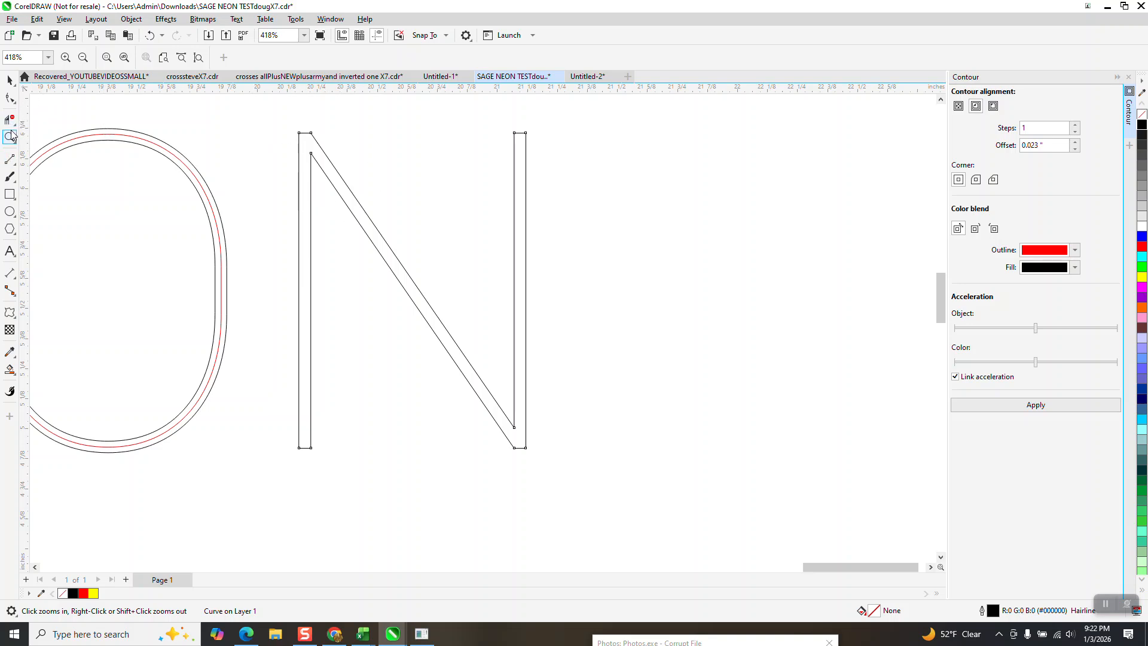
pyautogui.moveTo(248, 122); pyautogui.dragTo(695, 450)
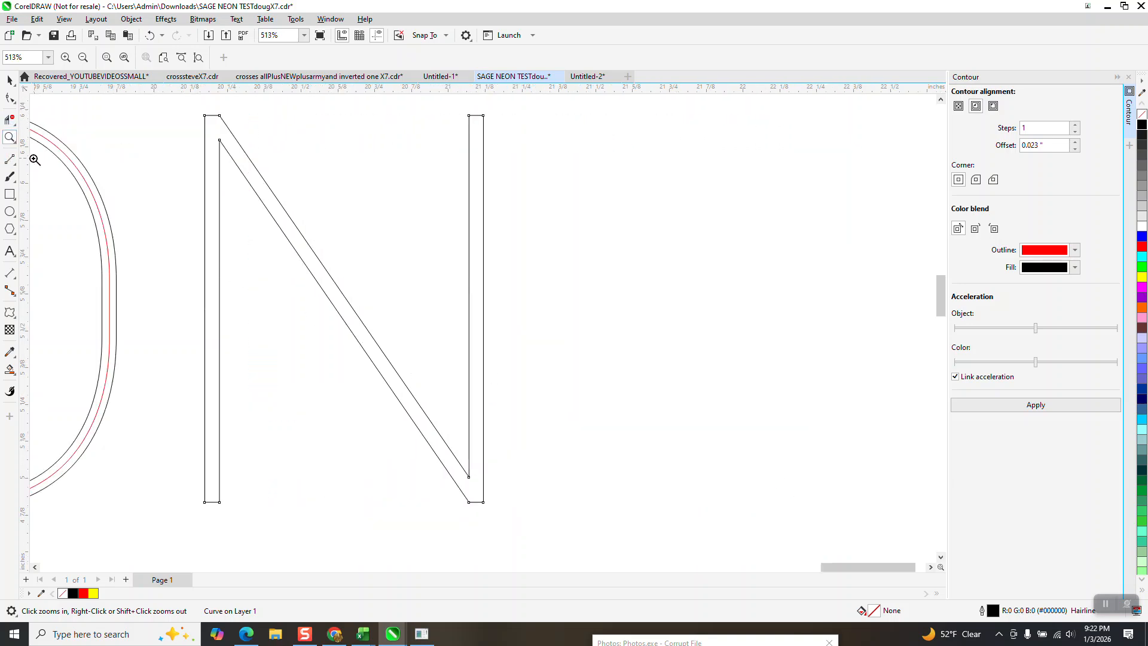
pyautogui.click(14, 163)
pyautogui.click(51, 173)
pyautogui.moveTo(214, 115); pyautogui.dragTo(477, 503)
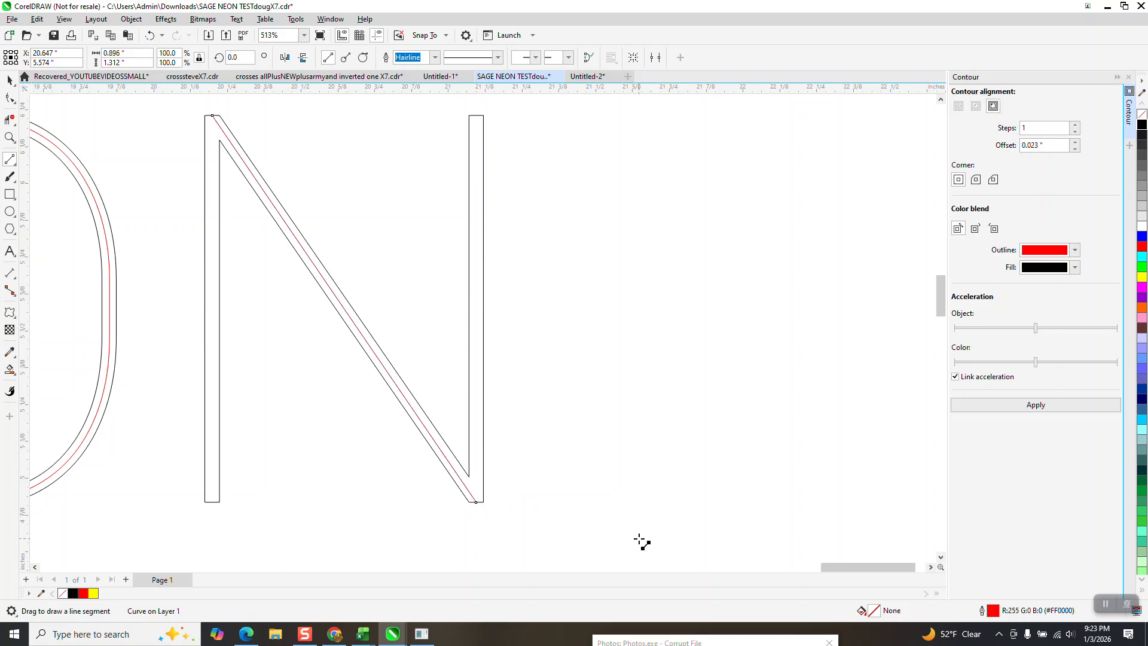
pyautogui.moveTo(477, 116); pyautogui.dragTo(477, 502)
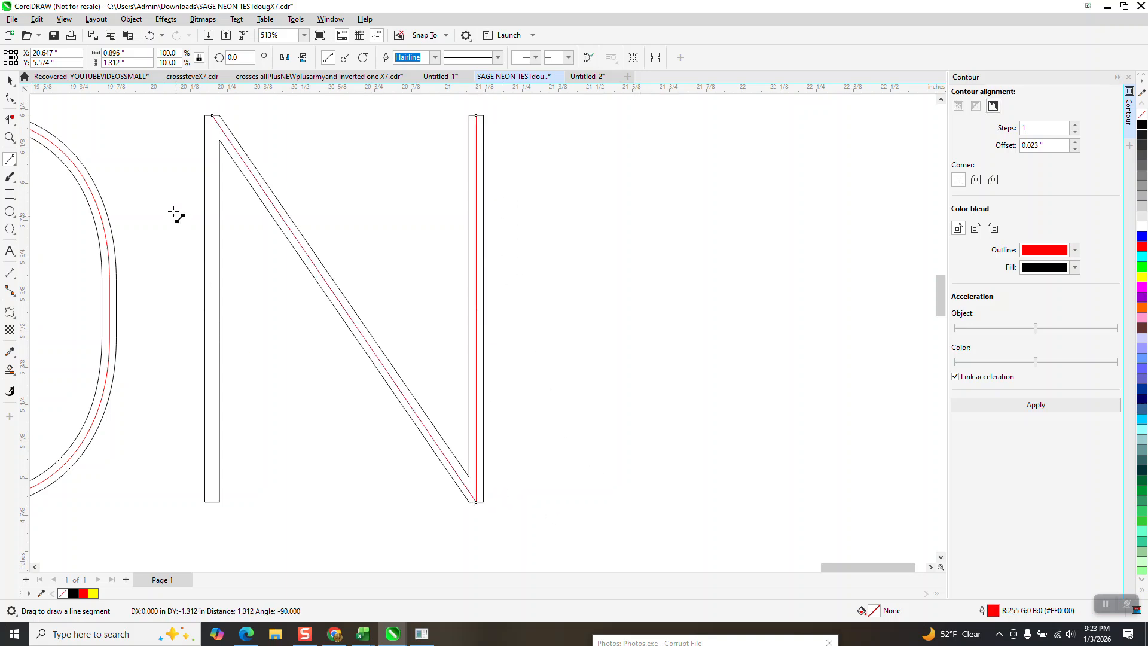
pyautogui.moveTo(213, 116); pyautogui.dragTo(213, 501)
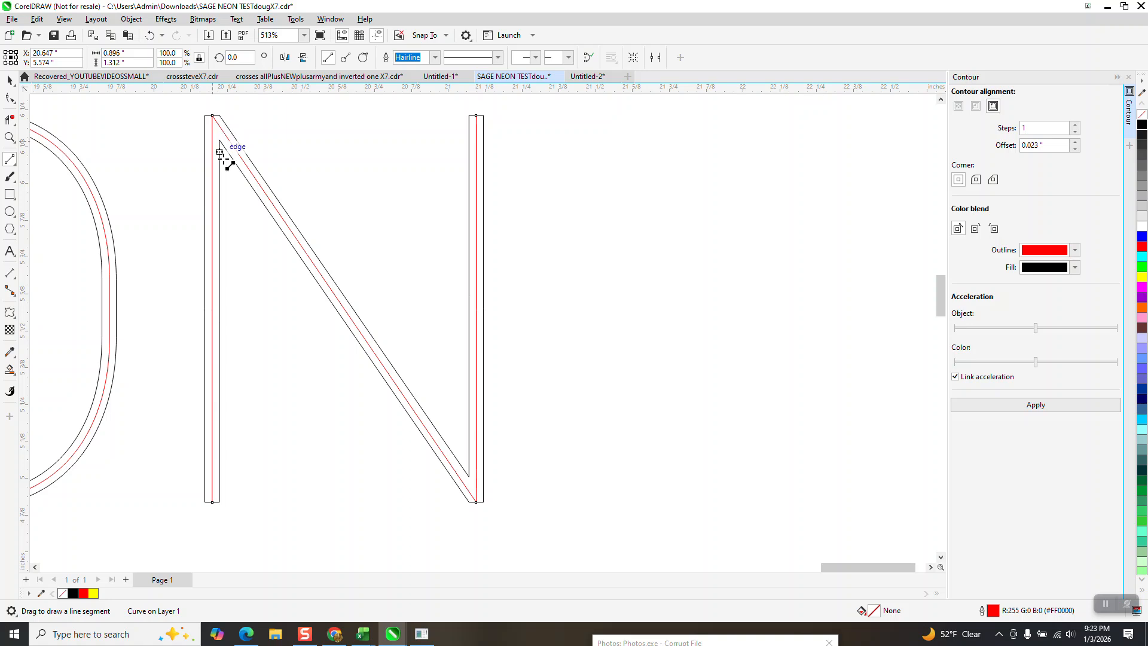
# - Move the black N outline 2 inches to the right, away from its red centerlines
pyautogui.click(10, 80)
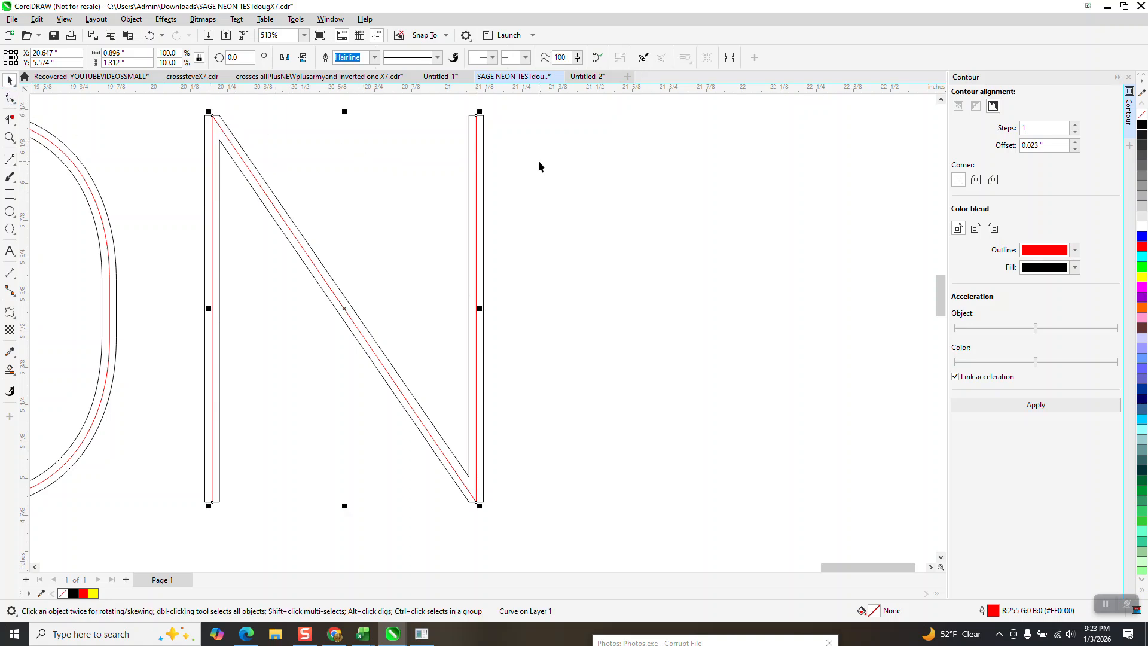
pyautogui.click(496, 167)
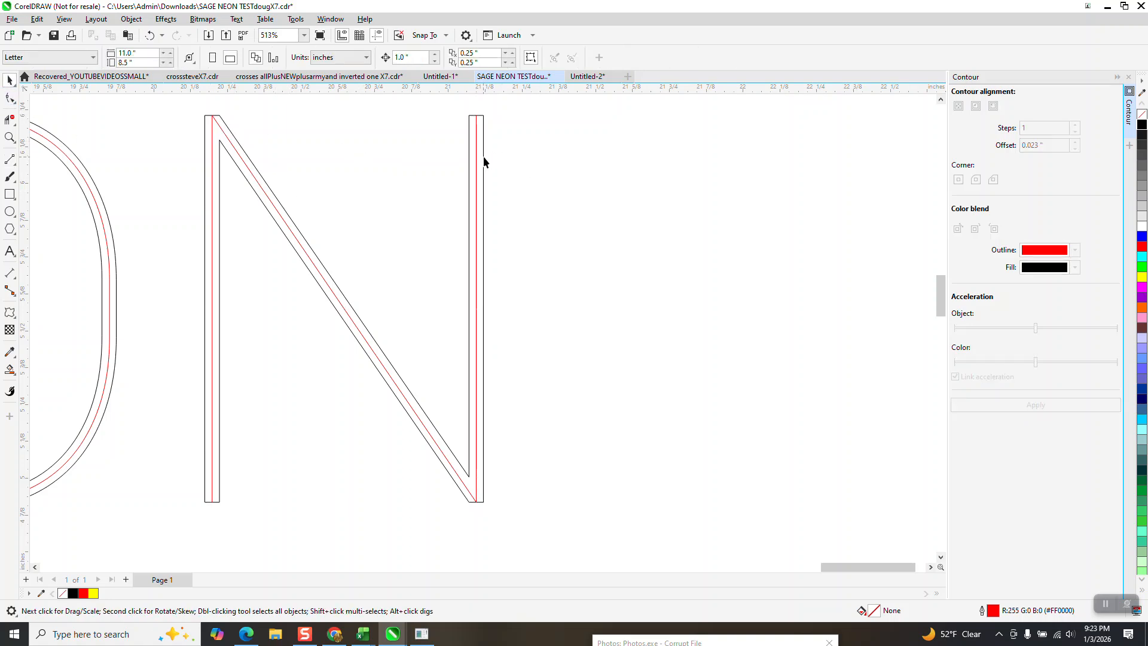
pyautogui.click(483, 162)
pyautogui.press('Right')
pyautogui.press('Right')
# - Check the selection of the isolated red N centerlines and move the black N outline 2 inches back to the left
pyautogui.moveTo(155, 109); pyautogui.dragTo(236, 274)
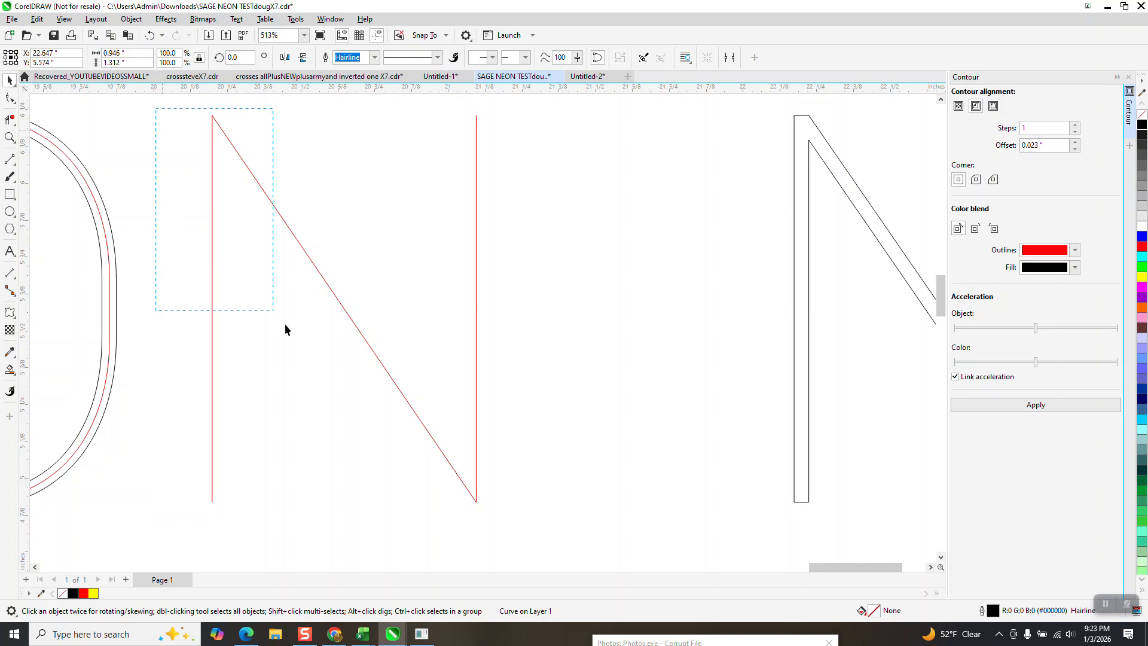
pyautogui.moveTo(583, 535); pyautogui.dragTo(582, 535)
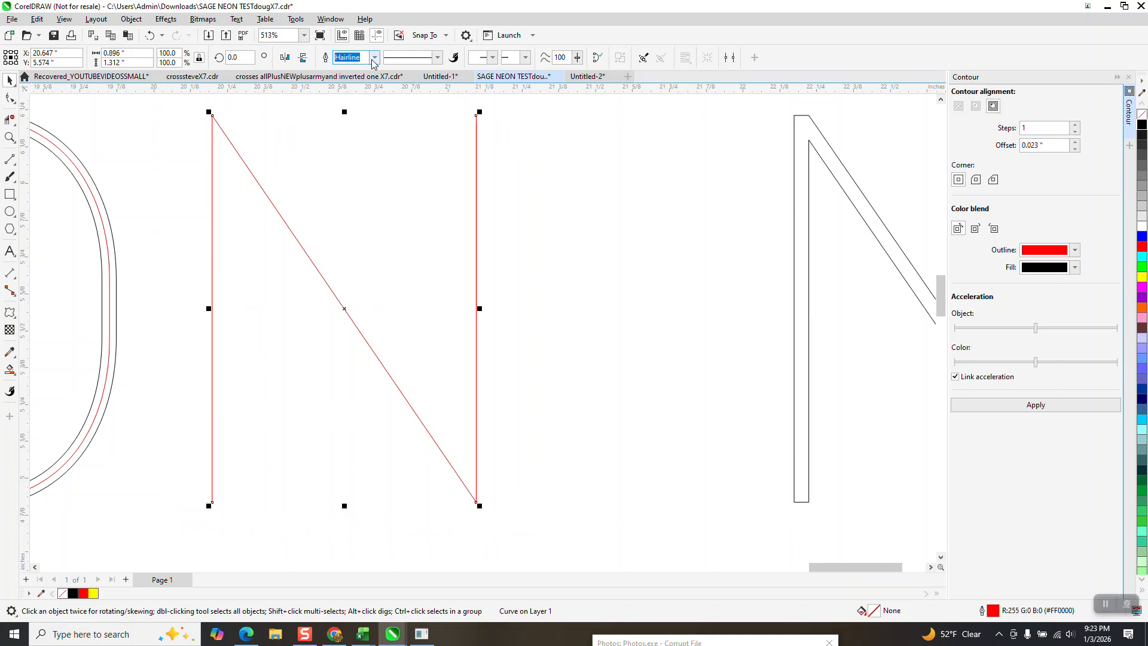
pyautogui.moveTo(154, 99); pyautogui.dragTo(600, 506)
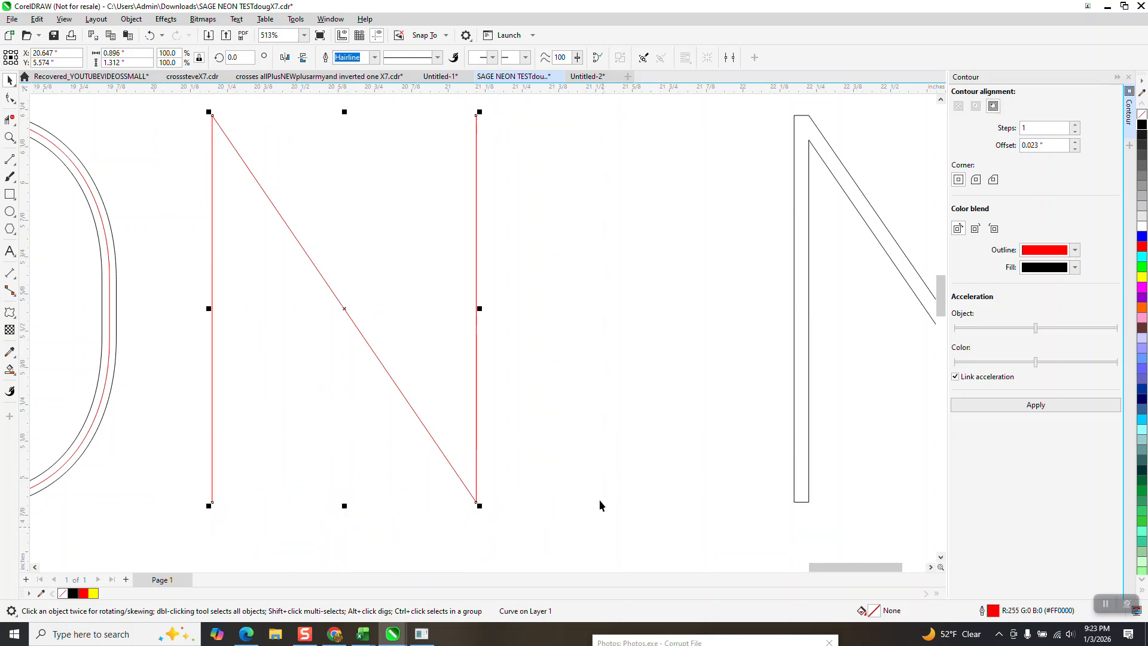
pyautogui.click(349, 243)
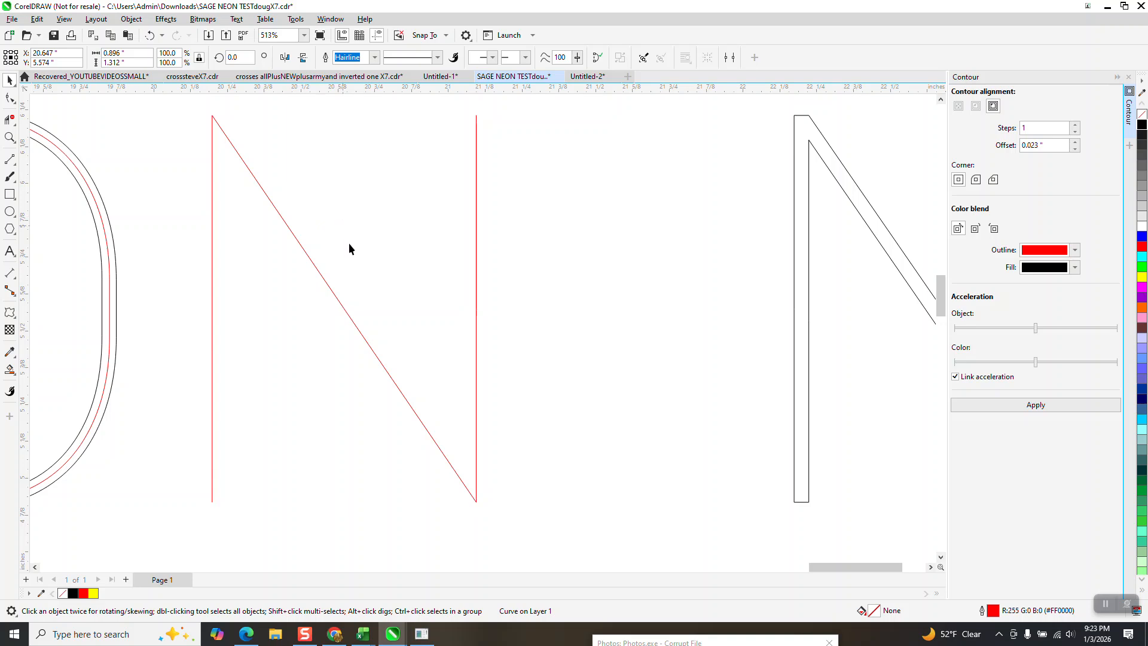
pyautogui.click(345, 310)
pyautogui.press('Right')
pyautogui.press('Left')
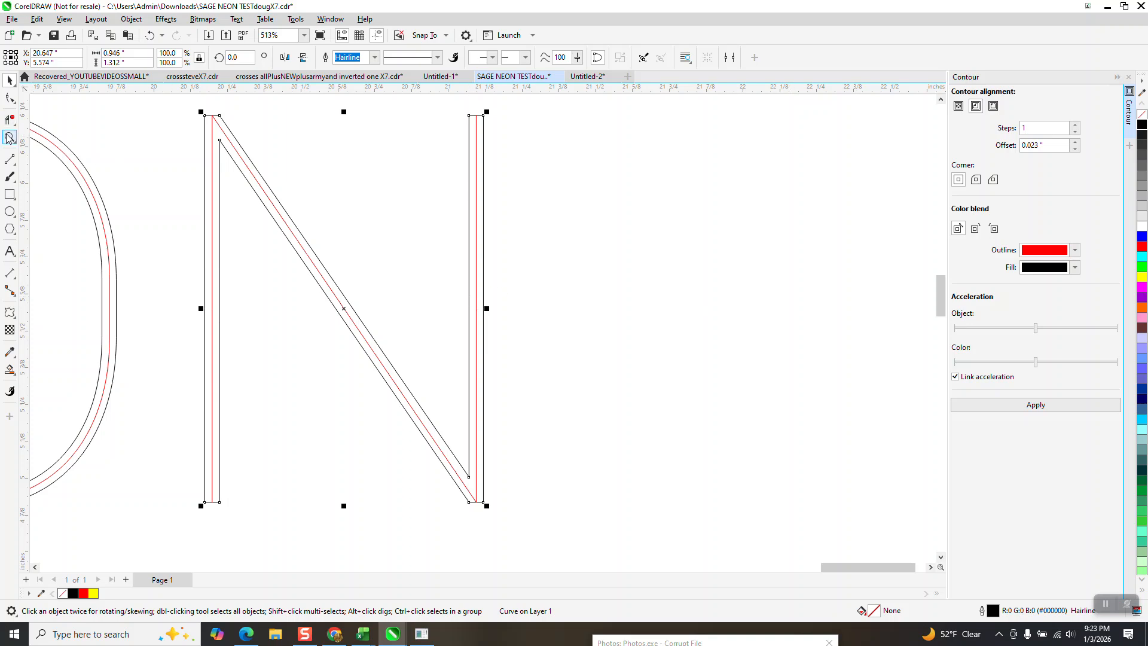
# - Move the red N centerline's upper corner node, where the first stem meets the diagonal, slightly down inside the black outline
pyautogui.click(10, 138)
pyautogui.moveTo(180, 107); pyautogui.dragTo(452, 254)
pyautogui.click(10, 98)
pyautogui.click(159, 130)
pyautogui.moveTo(155, 125); pyautogui.dragTo(159, 140)
pyautogui.scroll(-1, 157, 140)
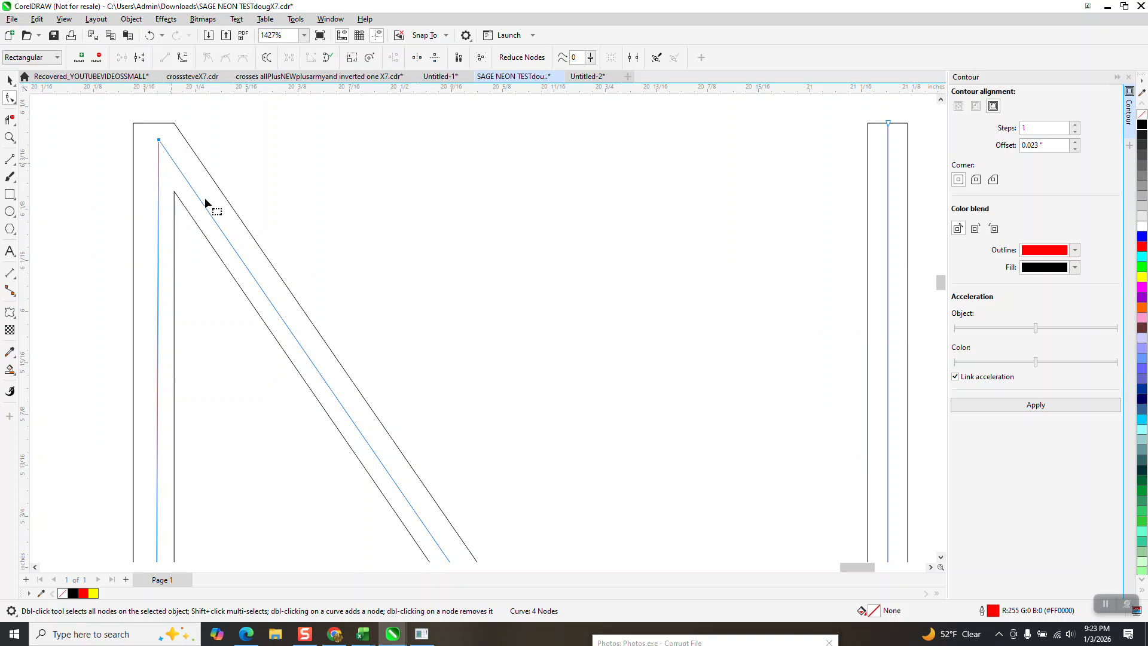
pyautogui.scroll(-8, 174, 163)
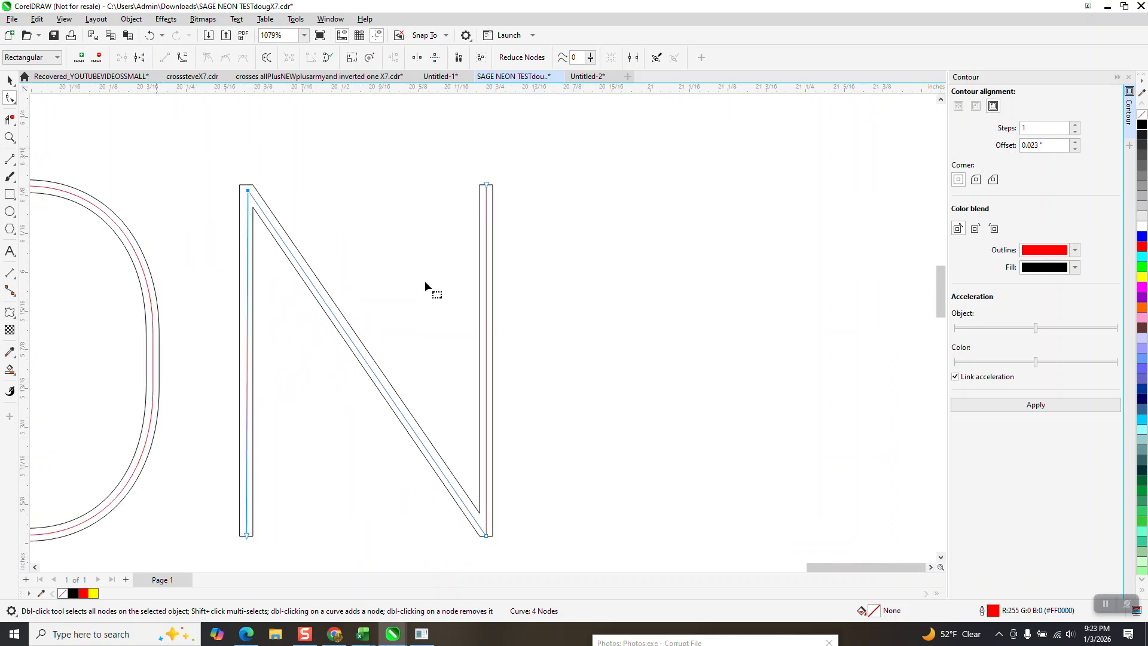
# - Move the red N centerline's lower corner node, where the diagonal meets the second stem, slightly up inside the black outline
pyautogui.click(11, 138)
pyautogui.moveTo(450, 479); pyautogui.dragTo(538, 503)
pyautogui.click(13, 101)
pyautogui.click(350, 428)
pyautogui.moveTo(350, 428); pyautogui.dragTo(350, 368)
pyautogui.scroll(-6, 357, 380)
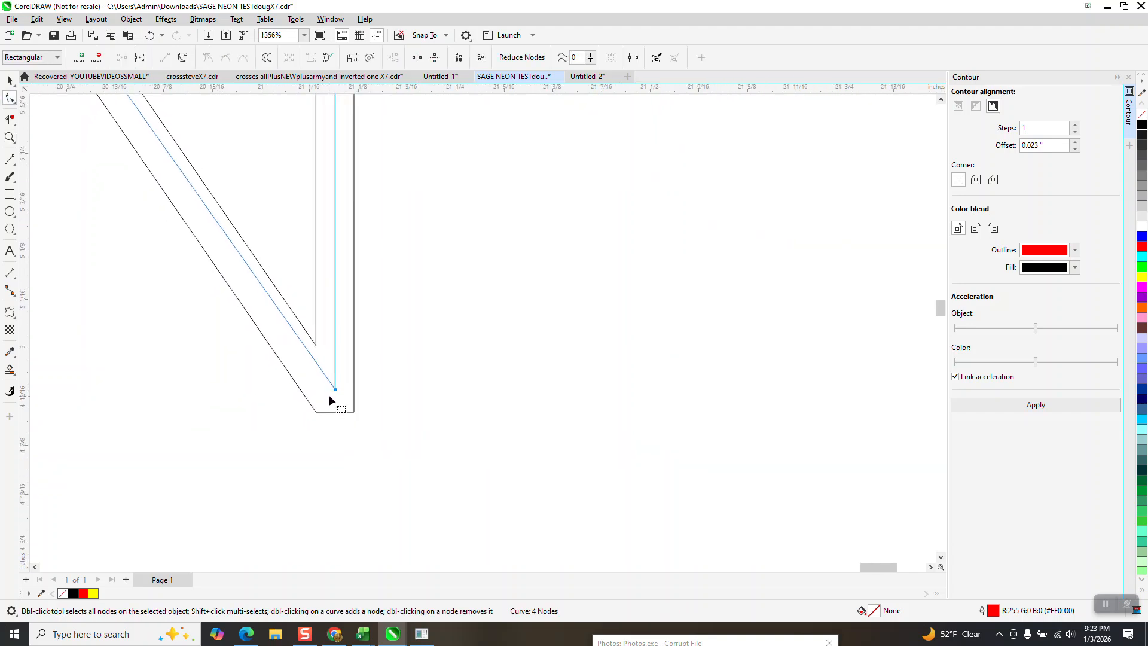
pyautogui.scroll(-2, 344, 397)
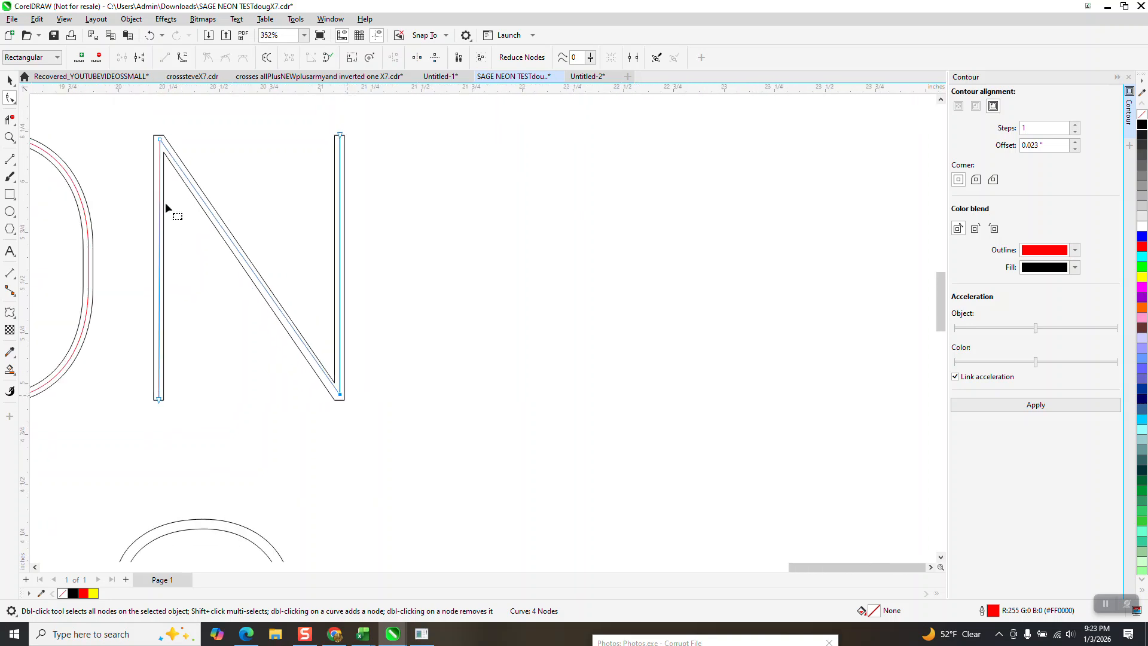
# - Readjust the upper corner node of the red N centerline to straighten the first stem, and break the curve at that node
pyautogui.click(10, 137)
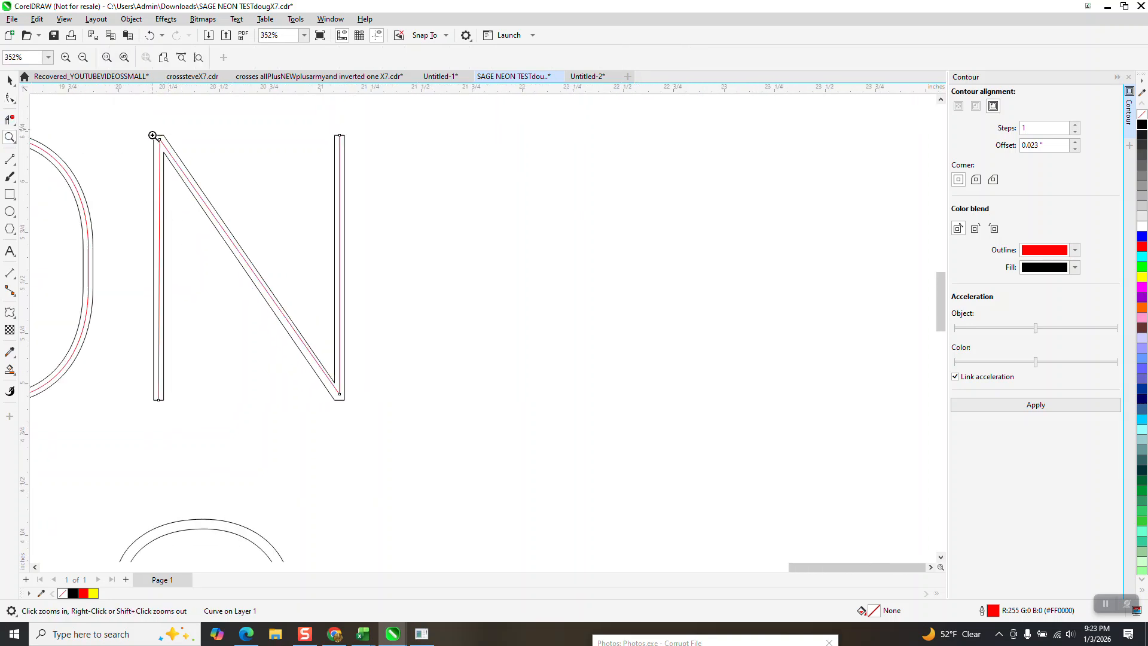
pyautogui.moveTo(152, 128); pyautogui.dragTo(335, 184)
pyautogui.click(10, 98)
pyautogui.moveTo(70, 246); pyautogui.dragTo(71, 261)
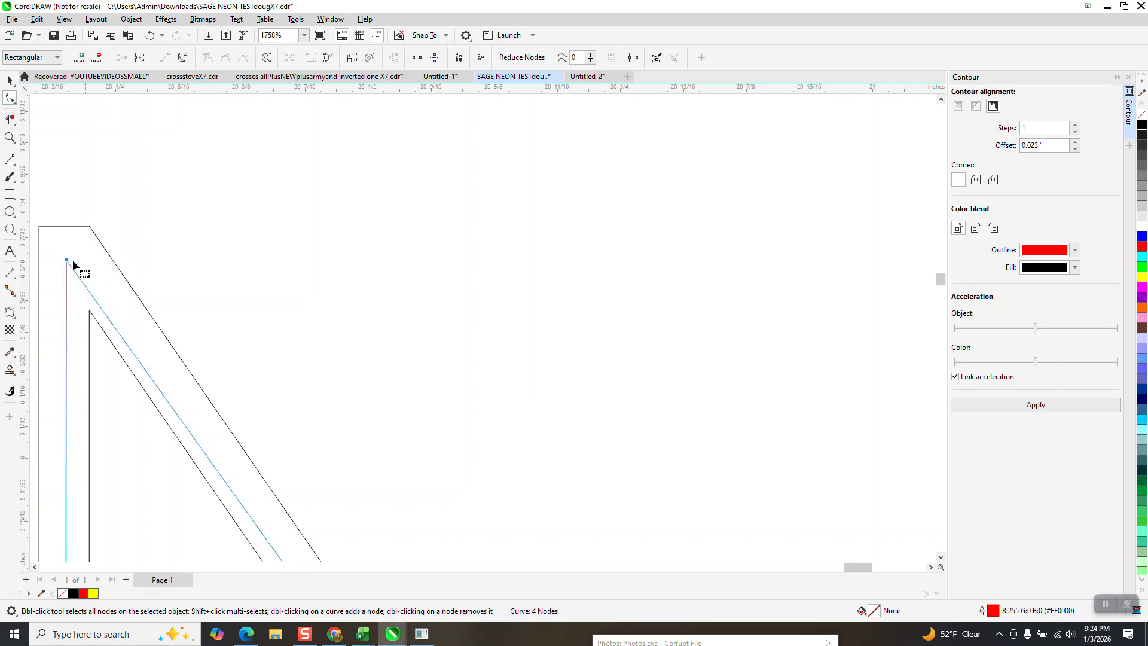
pyautogui.rightClick(71, 262)
pyautogui.click(128, 312)
pyautogui.scroll(-3, 126, 201)
# - Try removing the N's red diagonal and second stem with virtual segment deletion, and undo the removal
pyautogui.click(10, 119)
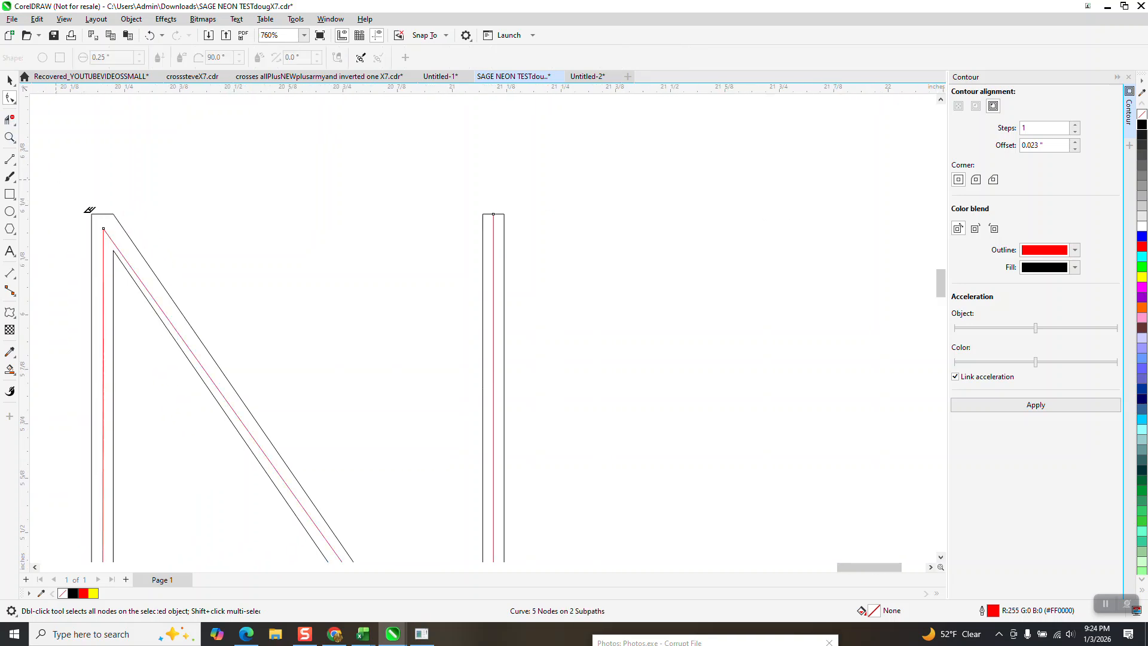
pyautogui.scroll(-3, 118, 238)
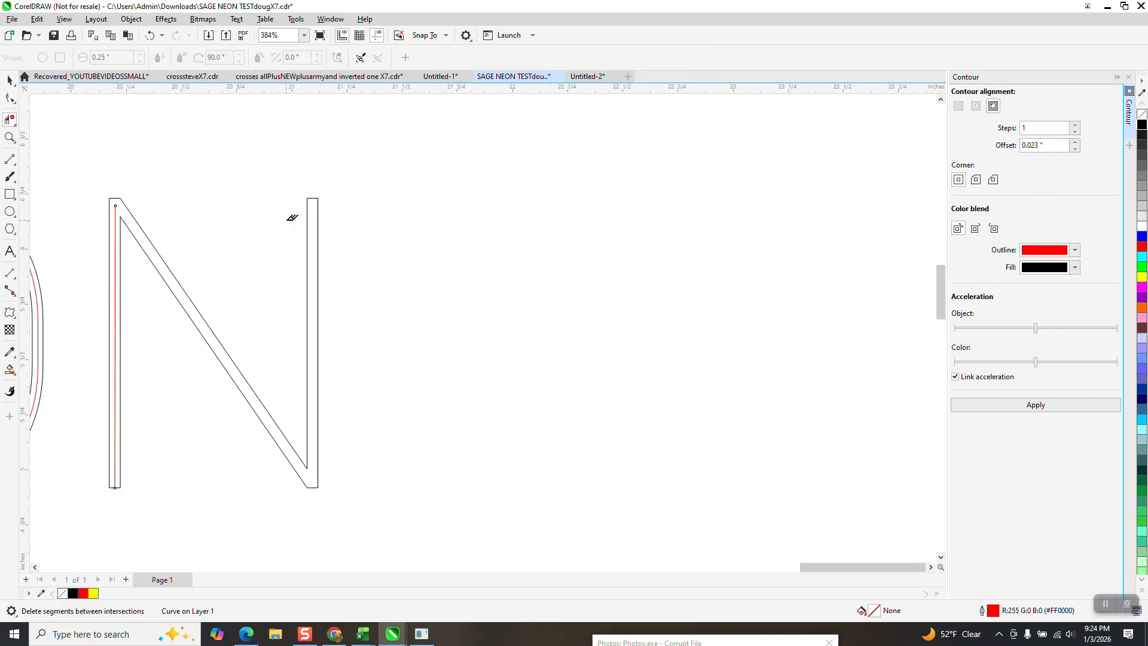
pyautogui.click(150, 35)
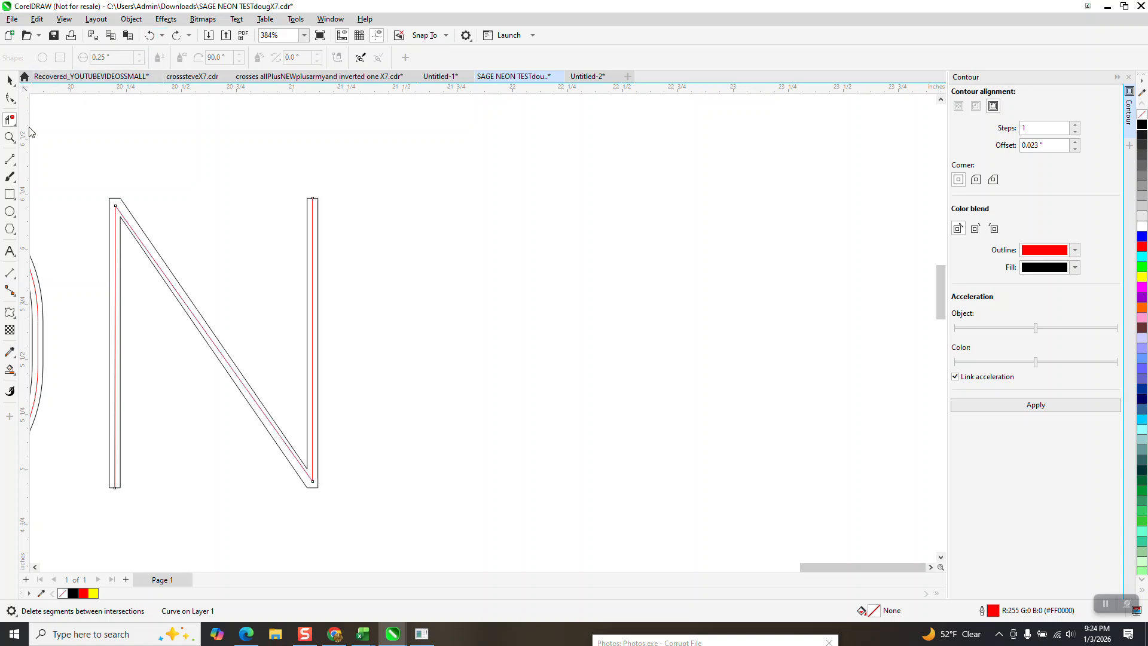
# - Break the red N centerline at its lower corner node, where the diagonal meets the second stem
pyautogui.click(11, 137)
pyautogui.moveTo(293, 467); pyautogui.dragTo(348, 506)
pyautogui.click(10, 98)
pyautogui.scroll(-2, 394, 281)
pyautogui.click(391, 284)
pyautogui.click(401, 271)
pyautogui.rightClick(369, 292)
pyautogui.click(436, 267)
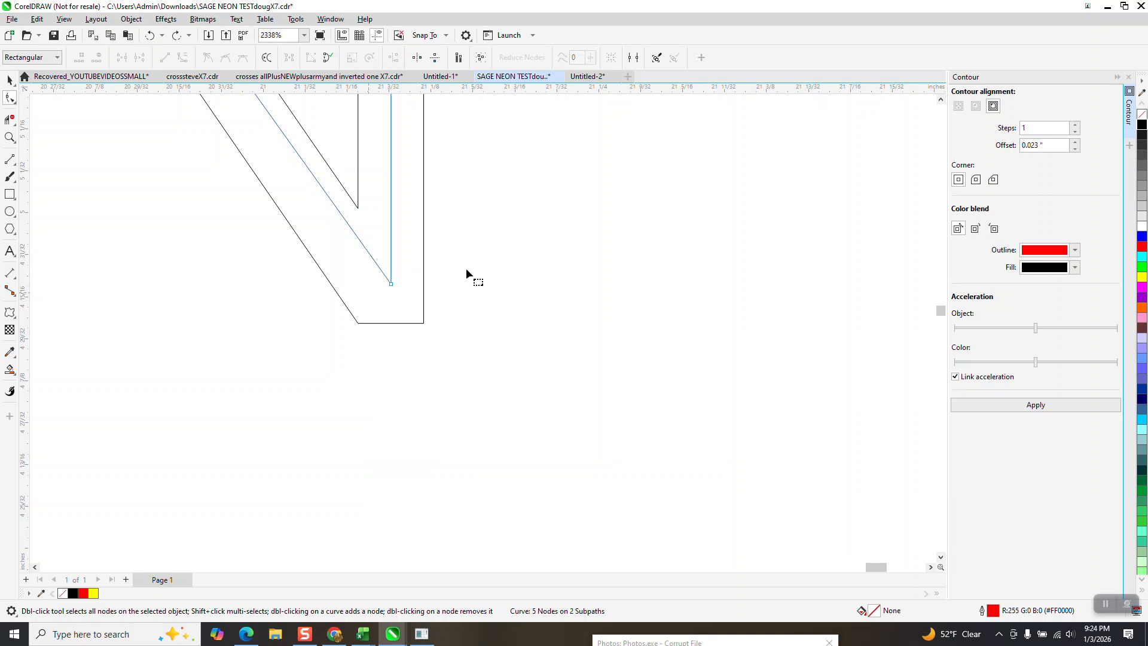
pyautogui.moveTo(397, 307); pyautogui.dragTo(368, 311)
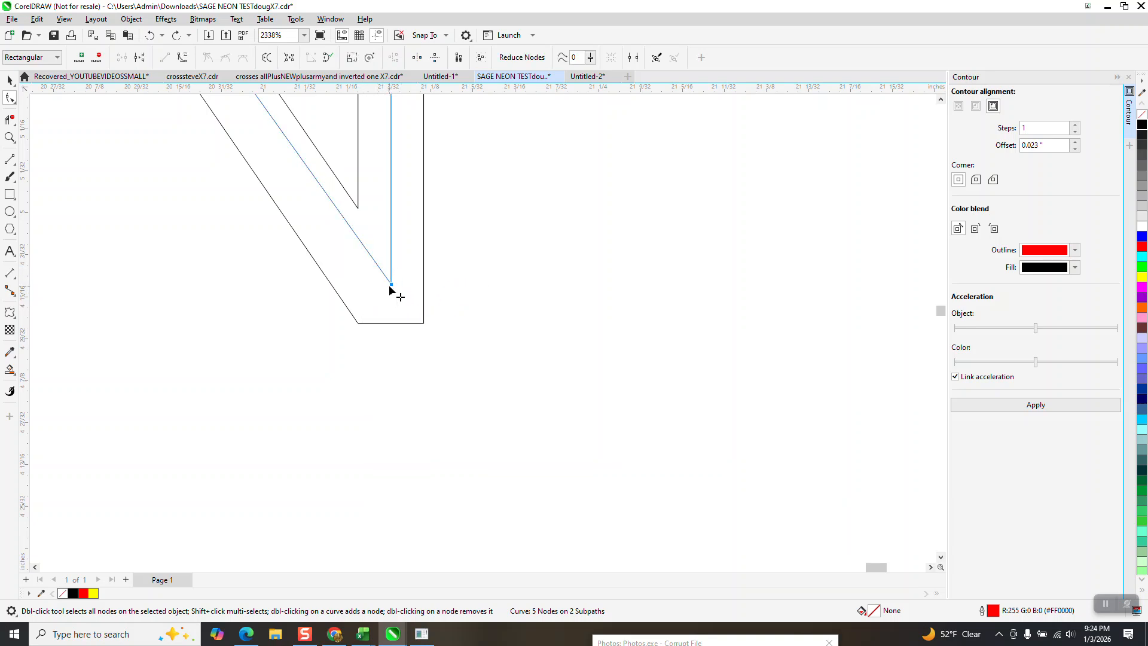
pyautogui.rightClick(389, 286)
pyautogui.click(423, 335)
# - Remove the N's red diagonal with virtual segment deletion, keeping both red stems
pyautogui.click(10, 120)
pyautogui.click(340, 211)
pyautogui.scroll(-2, 354, 360)
pyautogui.scroll(-6, 357, 361)
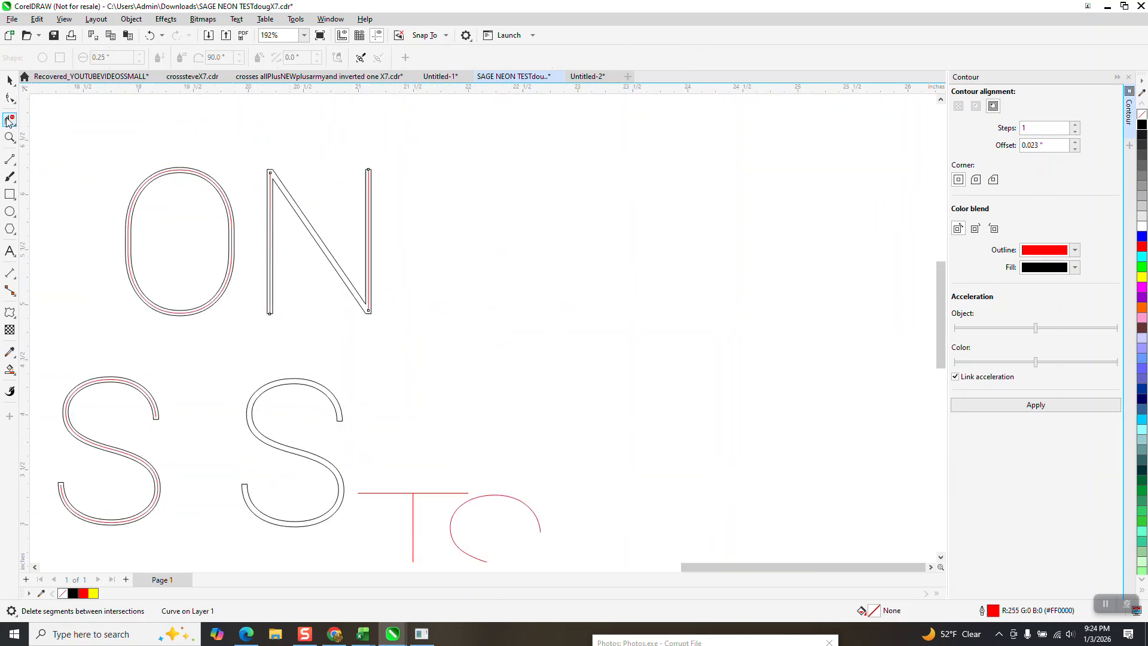
# - Draw a 2-point line about 1.53 inches long down the middle of the N's diagonal, ending at the midpoint of the outline's lower corner edge
pyautogui.click(9, 137)
pyautogui.moveTo(267, 163); pyautogui.dragTo(561, 365)
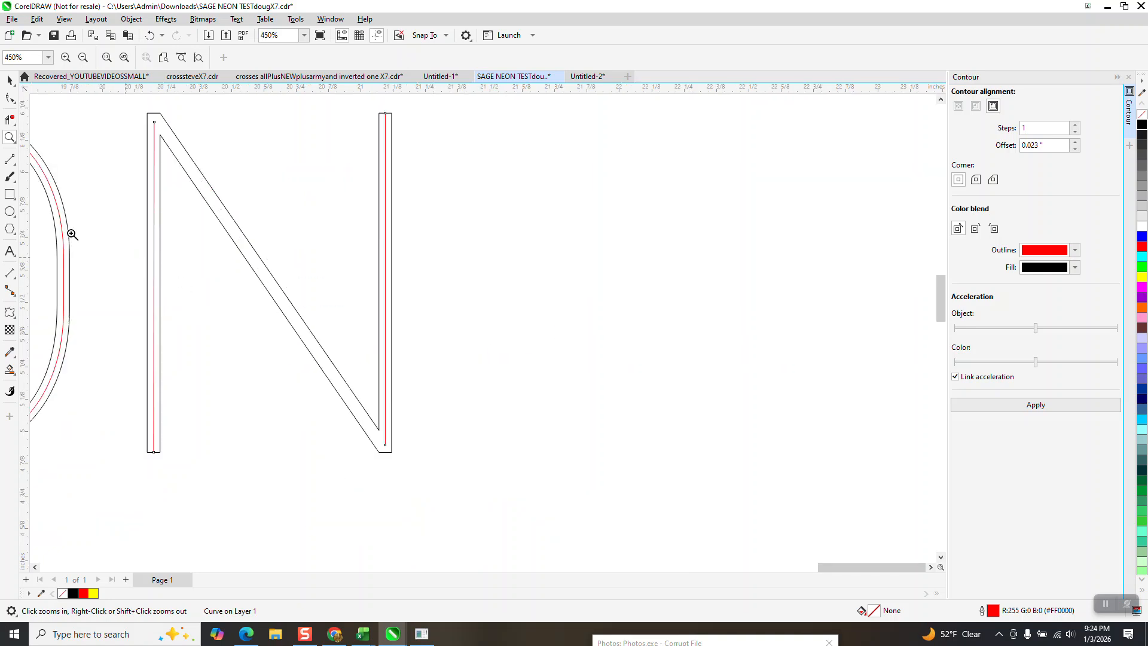
pyautogui.click(16, 168)
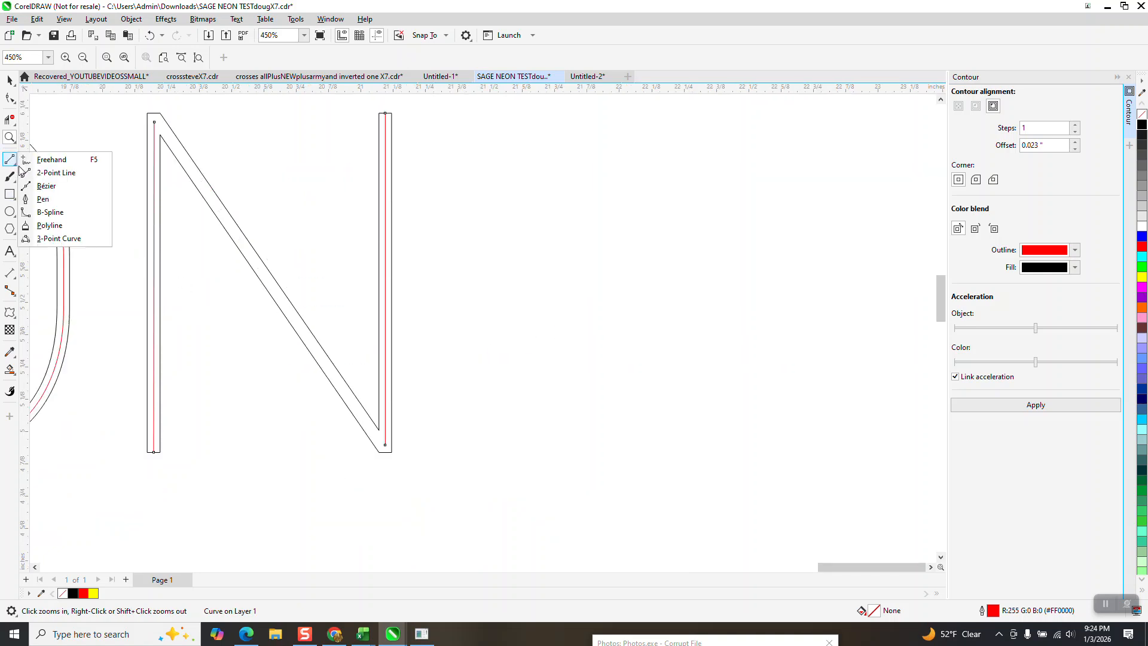
pyautogui.click(43, 173)
pyautogui.moveTo(154, 123); pyautogui.dragTo(384, 451)
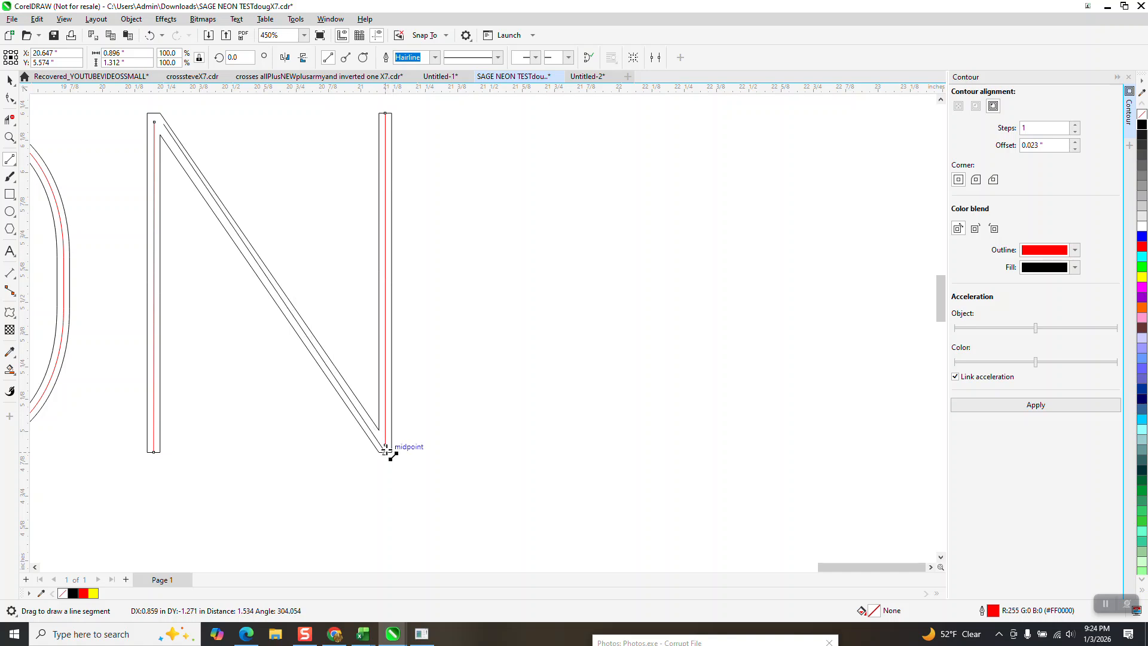
pyautogui.moveTo(386, 448); pyautogui.dragTo(385, 450)
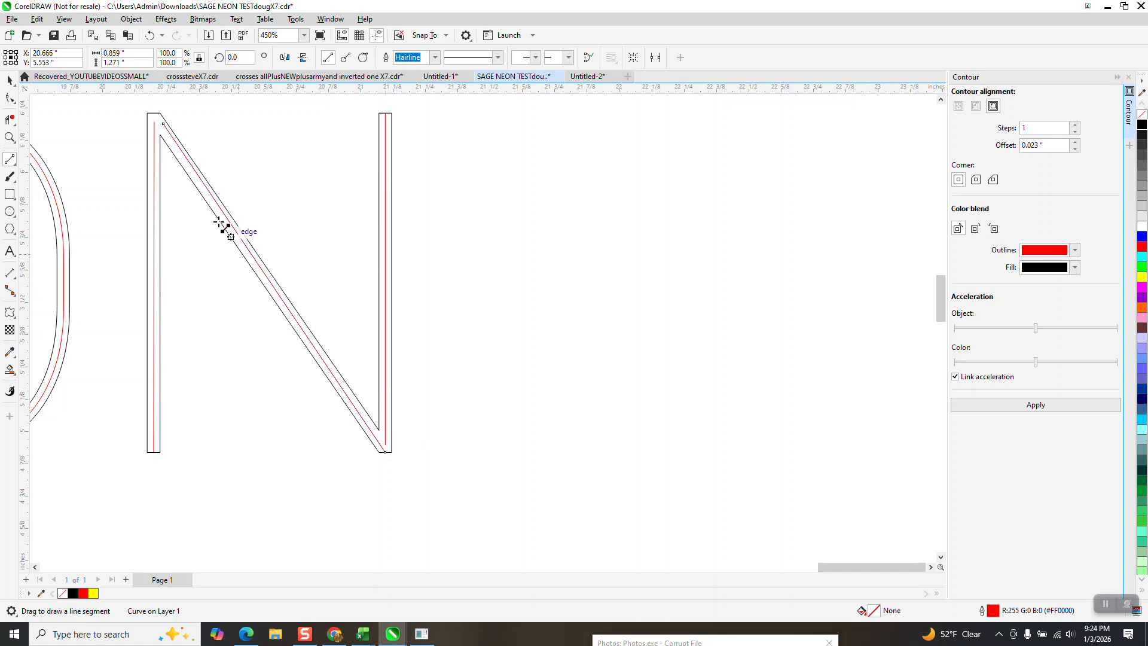
# - Move the new diagonal's upper end node toward the N's upper corner, and extend the first red stem's upper end up to meet it
pyautogui.click(9, 137)
pyautogui.moveTo(140, 109); pyautogui.dragTo(192, 170)
pyautogui.moveTo(461, 229); pyautogui.dragTo(402, 180)
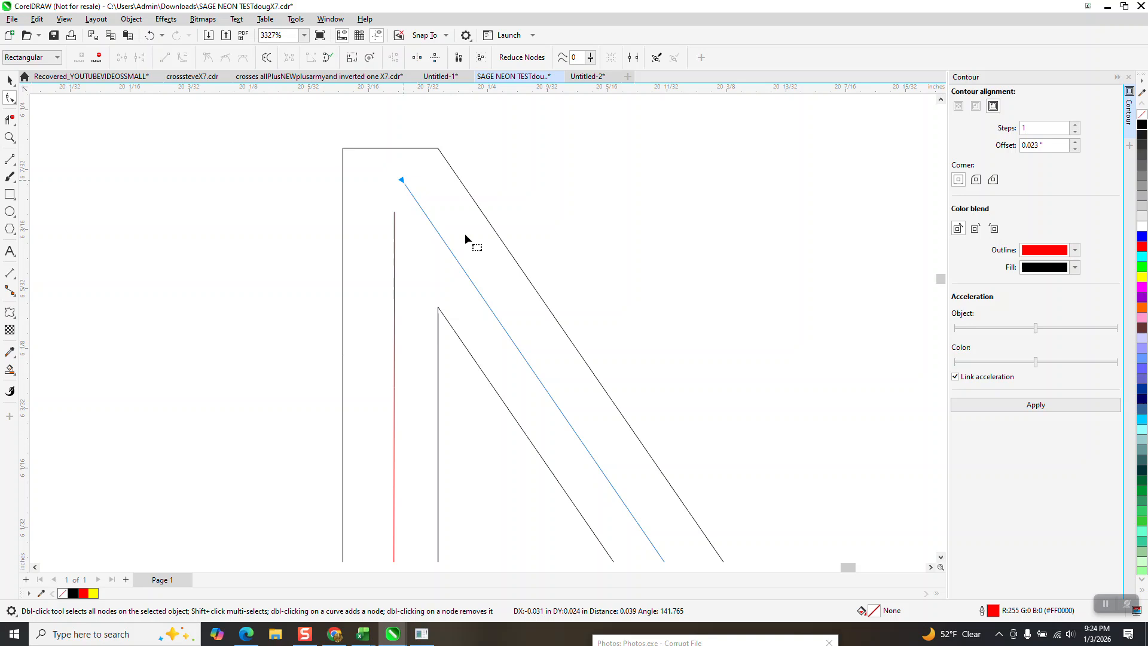
pyautogui.click(396, 218)
pyautogui.moveTo(395, 214); pyautogui.dragTo(394, 182)
pyautogui.scroll(-1, 368, 196)
pyautogui.scroll(-5, 458, 256)
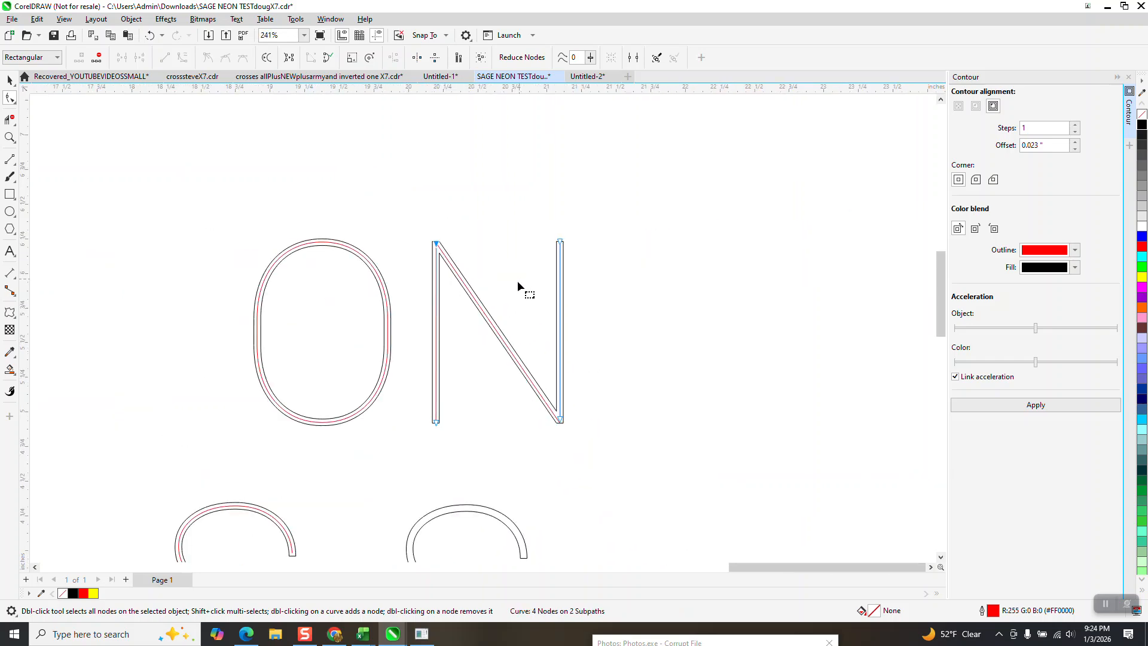
pyautogui.scroll(-2, 598, 353)
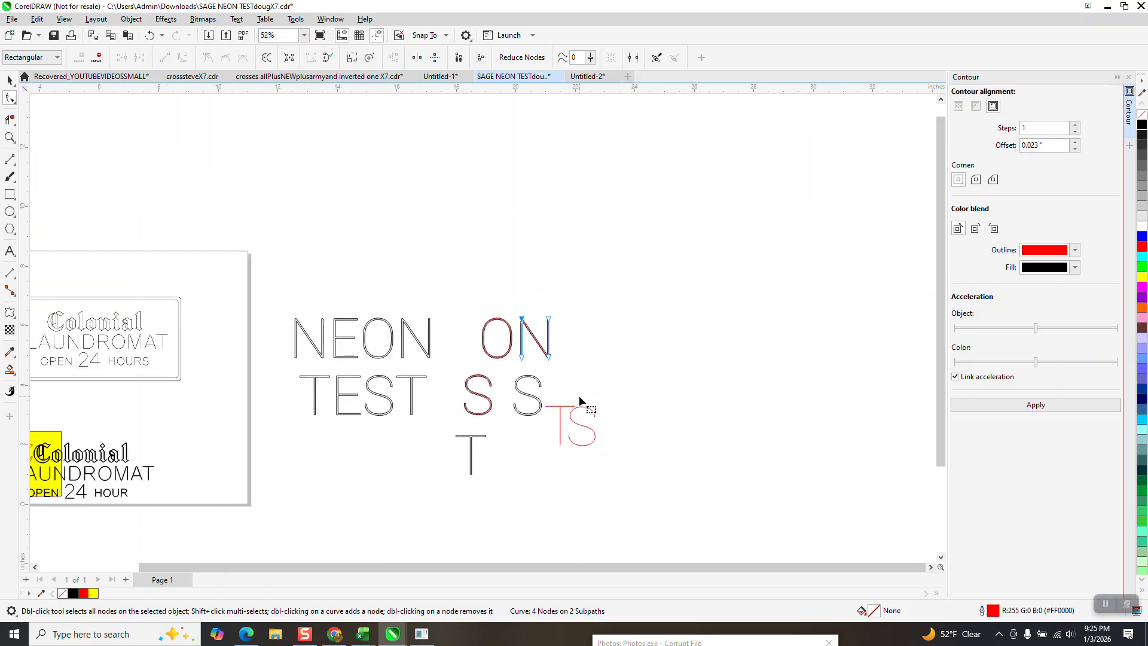